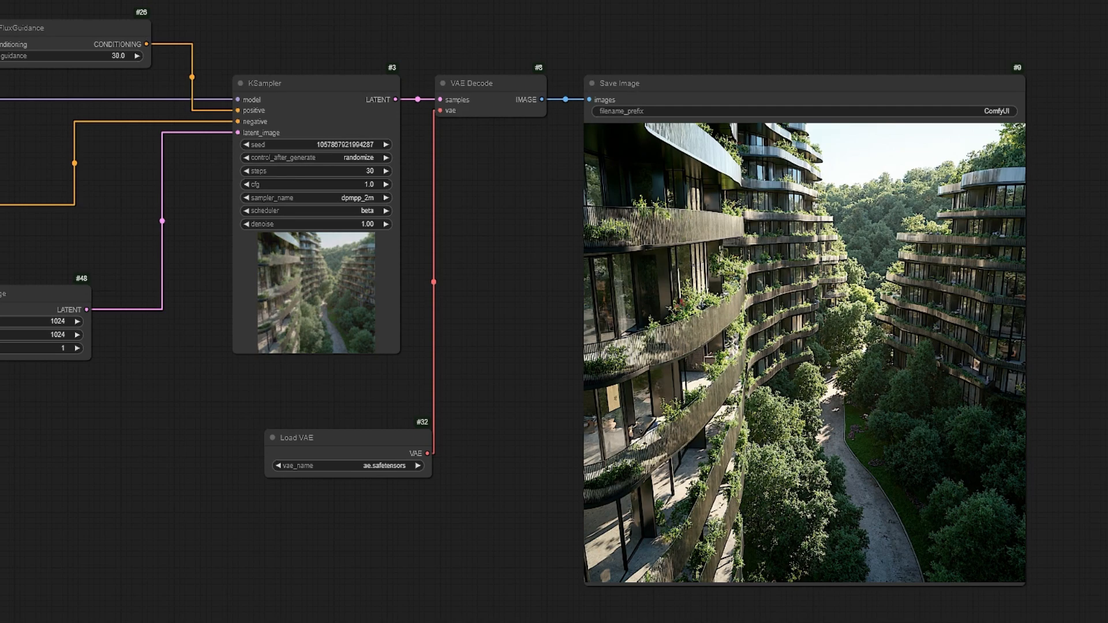
key(alt+Tab)
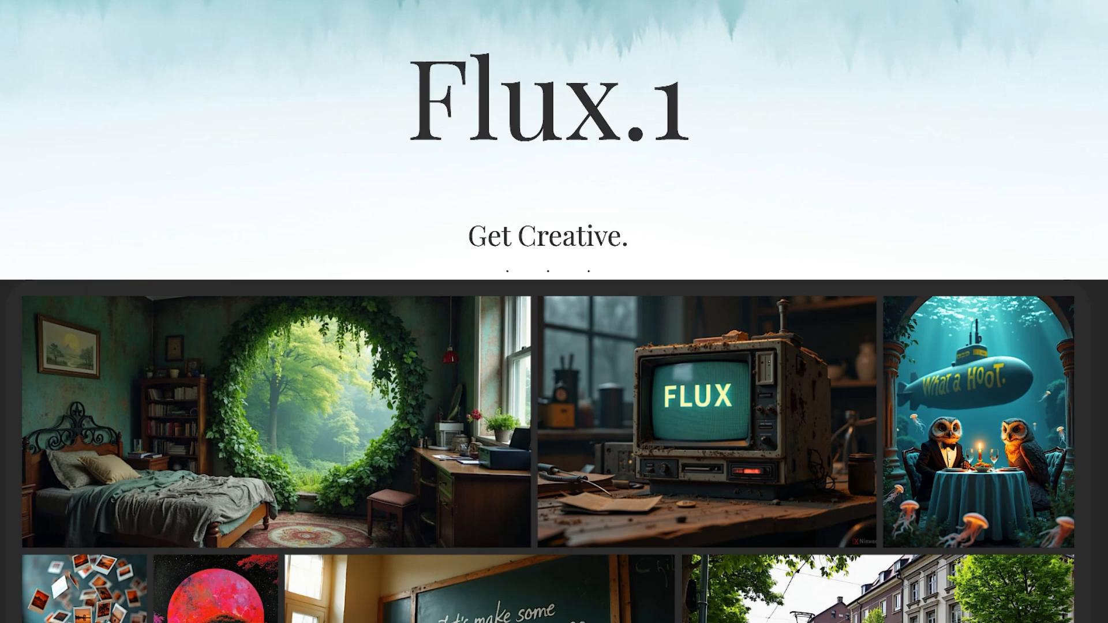
scroll(554, 312, down, 4)
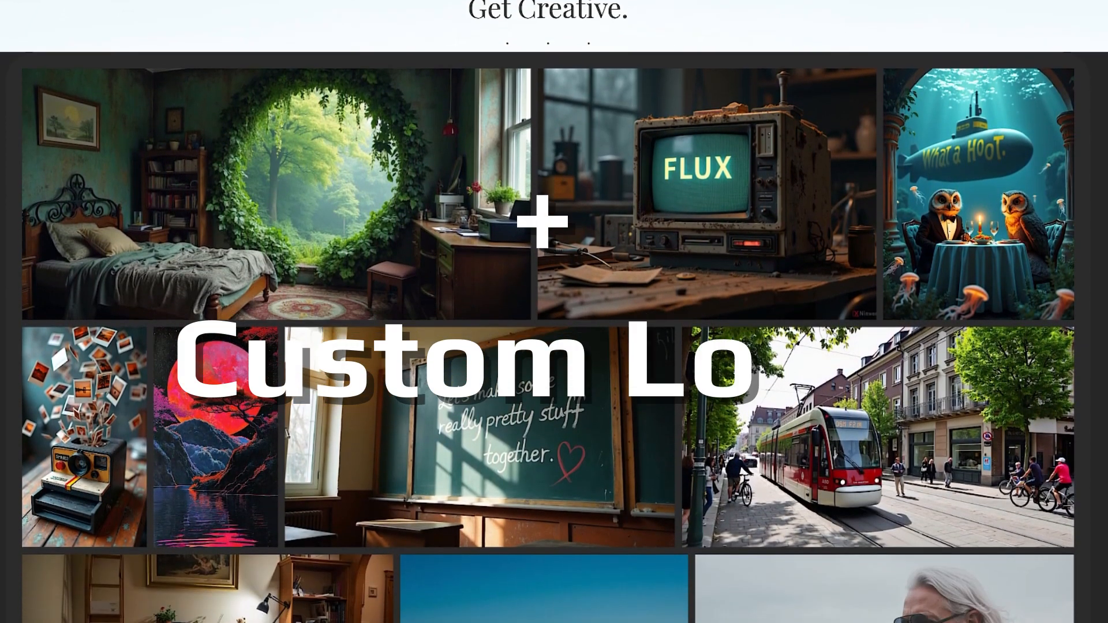
scroll(554, 311, down, 1)
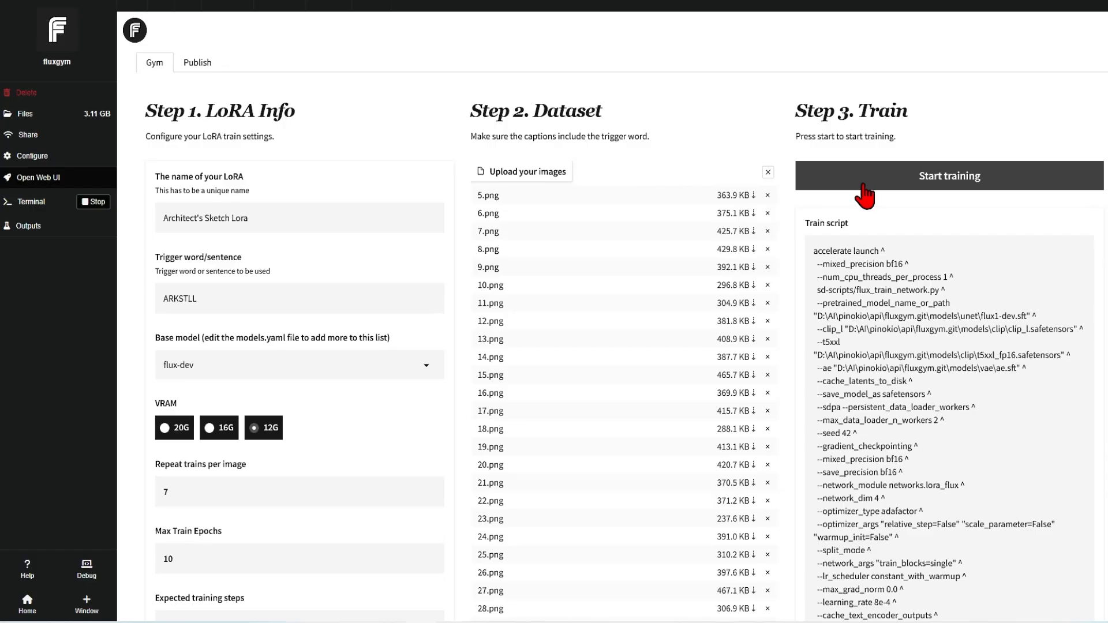
Start training the Architect's Sketch Lora in Fluxgym and check the train log.
click(863, 184)
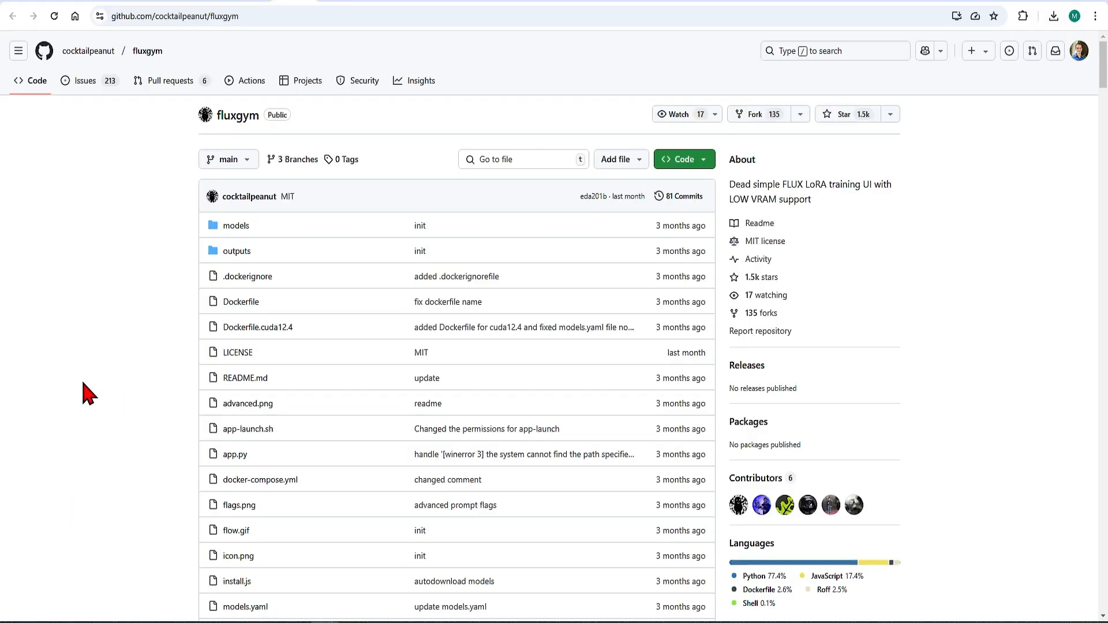
scroll(86, 394, down, 15)
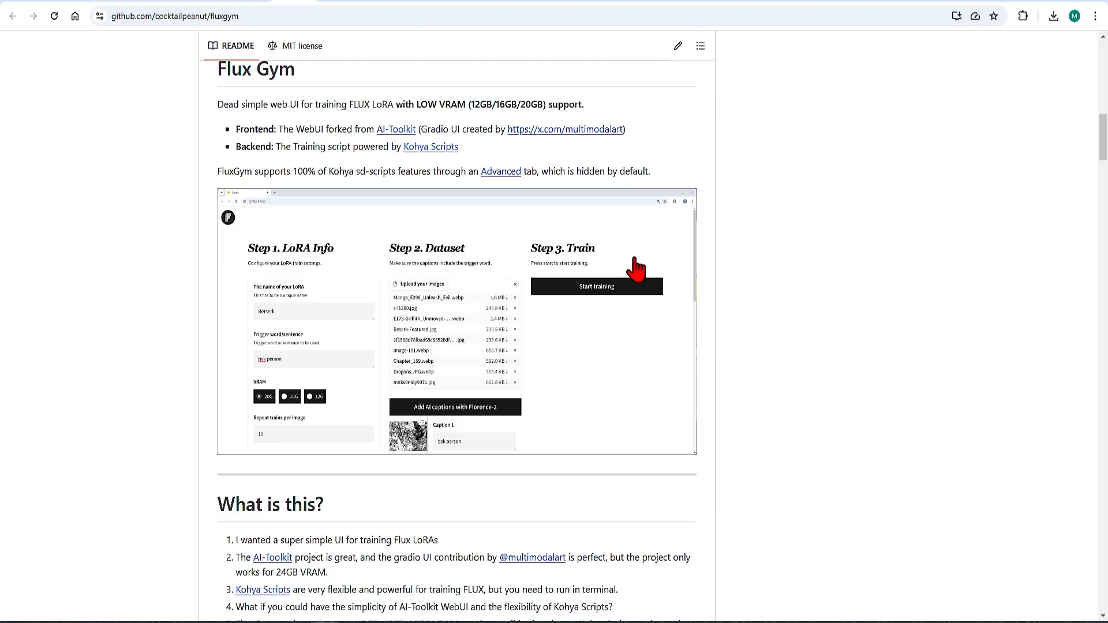
Read the Fluxgym README on GitHub down to the Install section and open the Pinokio one-click install link.
scroll(758, 346, down, 4)
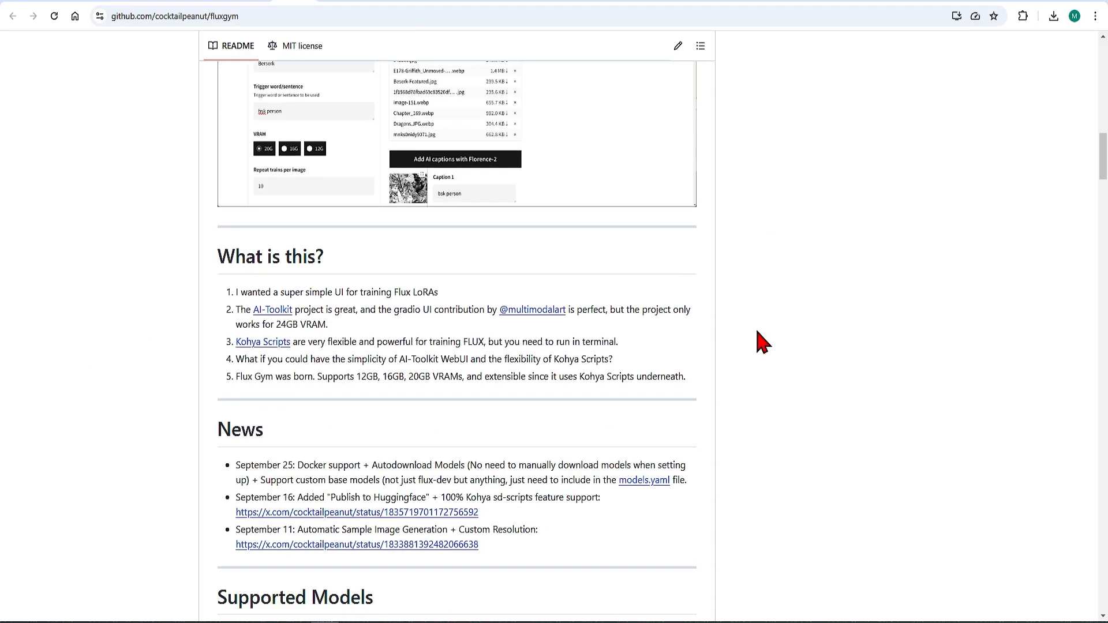
scroll(760, 341, down, 4)
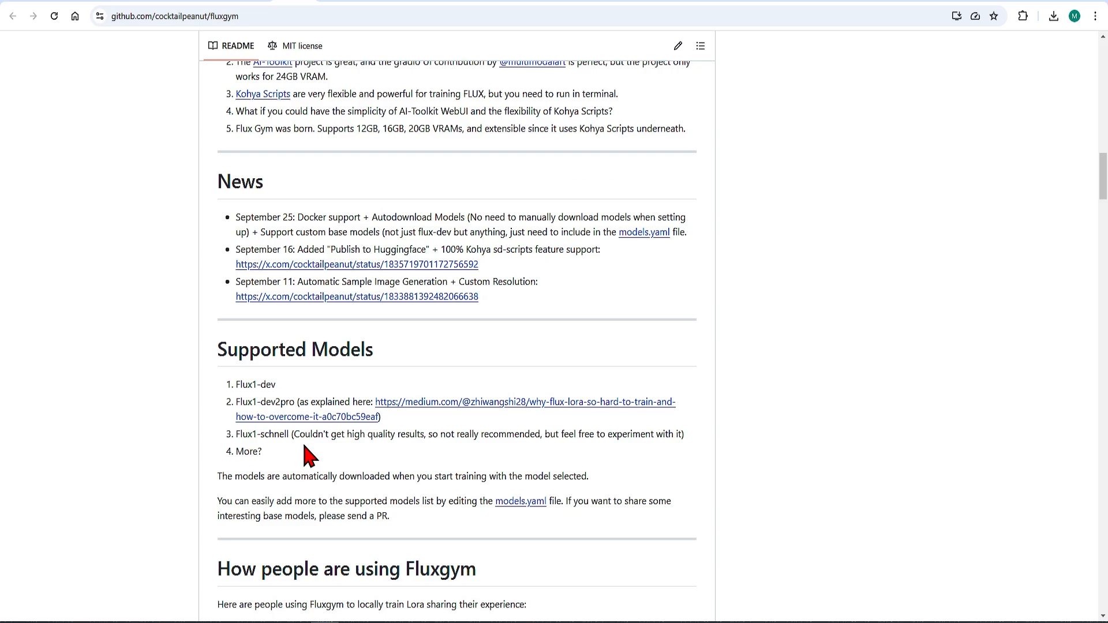
scroll(343, 408, down, 5)
scroll(740, 354, down, 1)
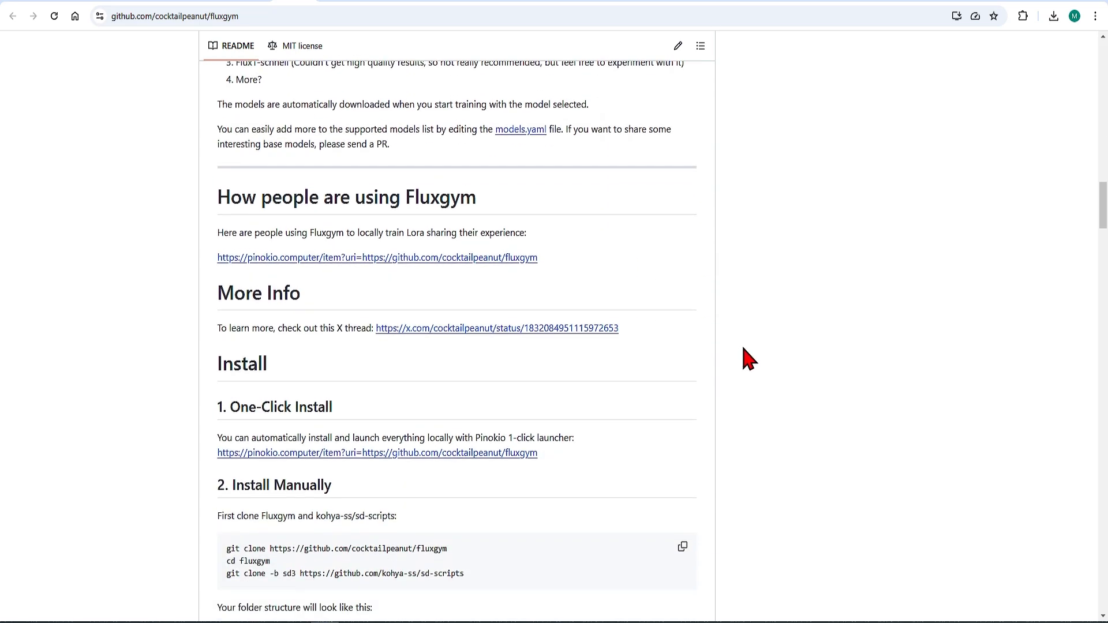
click(292, 454)
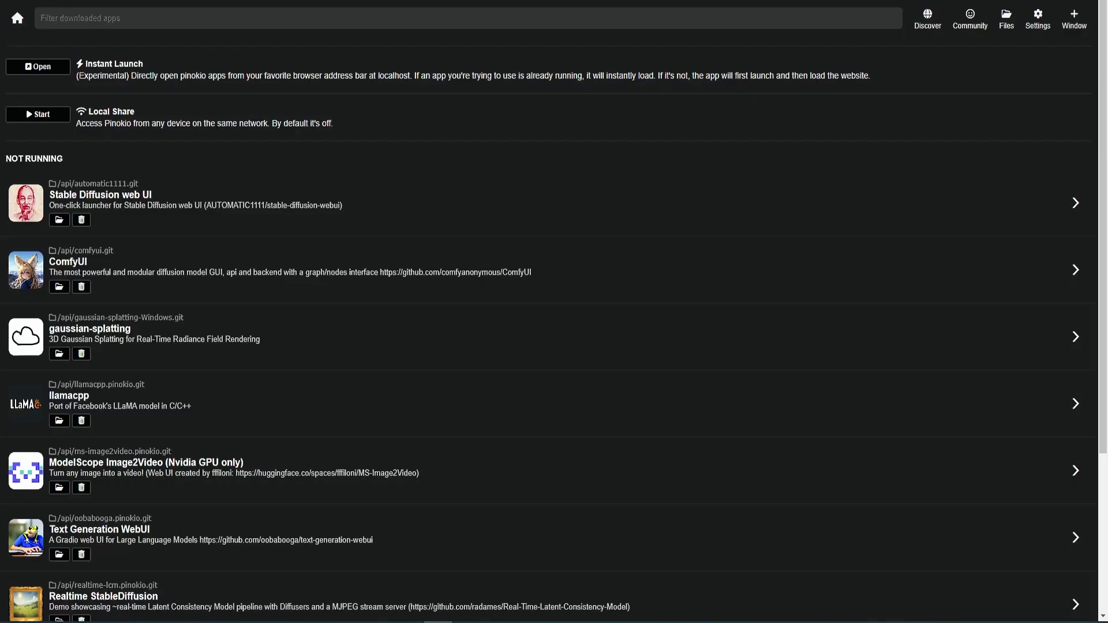
In Pinokio, find the fluxgym script among the verified scripts and download it as fluxgym.git.
click(927, 33)
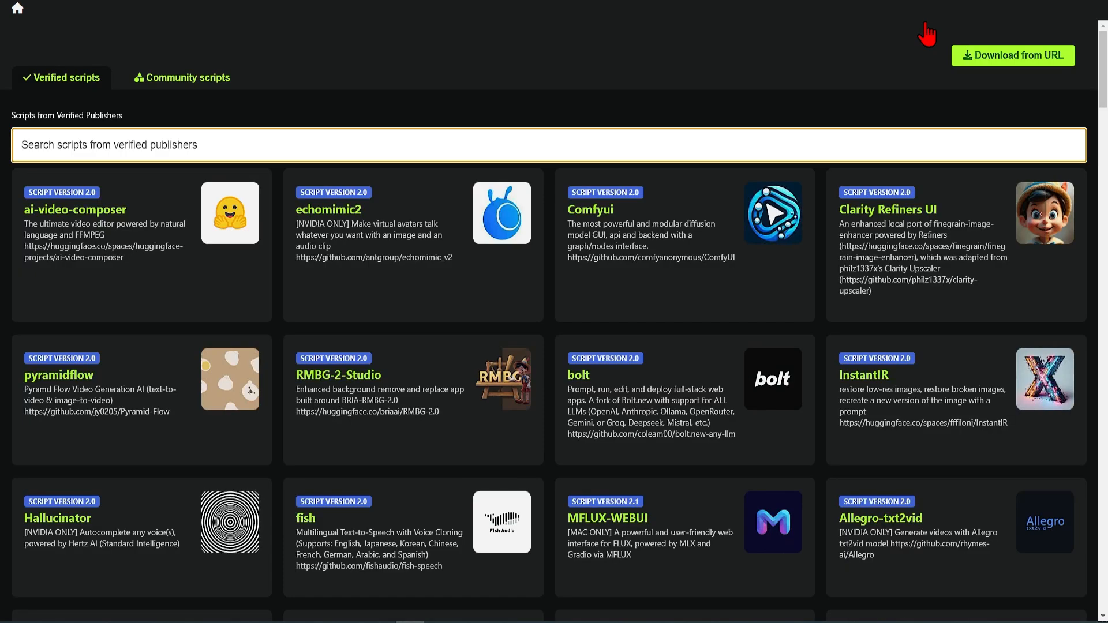
text(fluxgym)
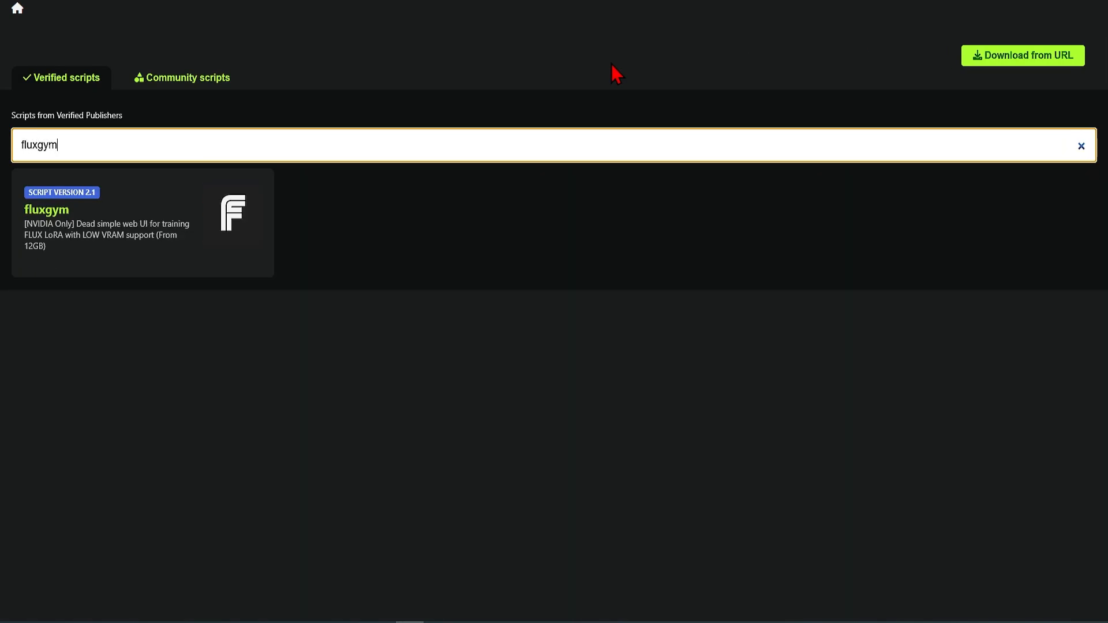
click(104, 252)
click(502, 267)
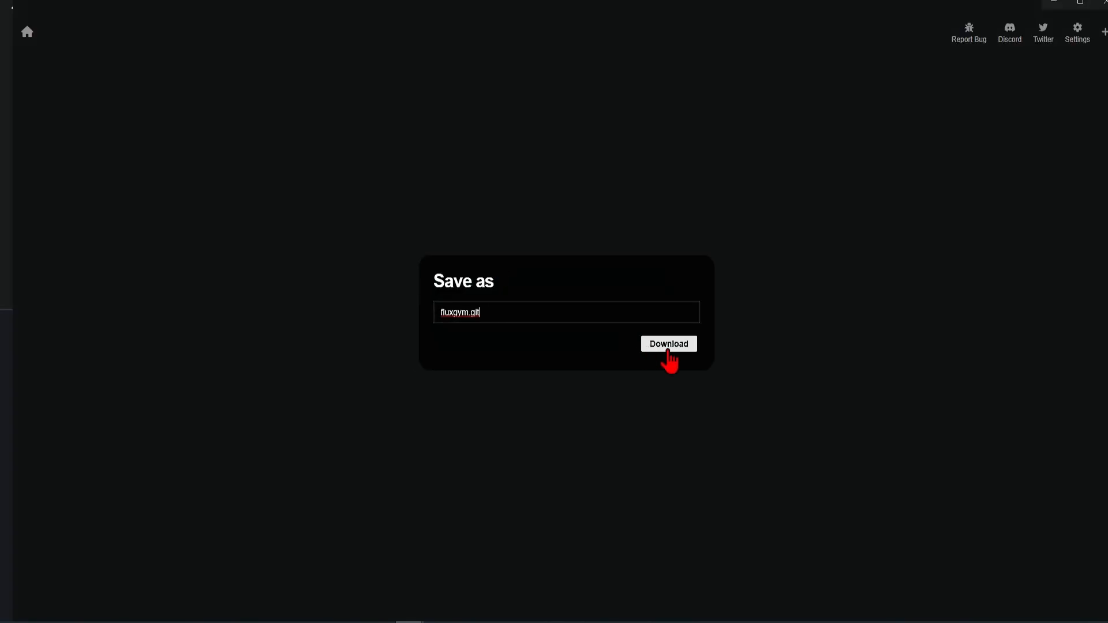
click(668, 346)
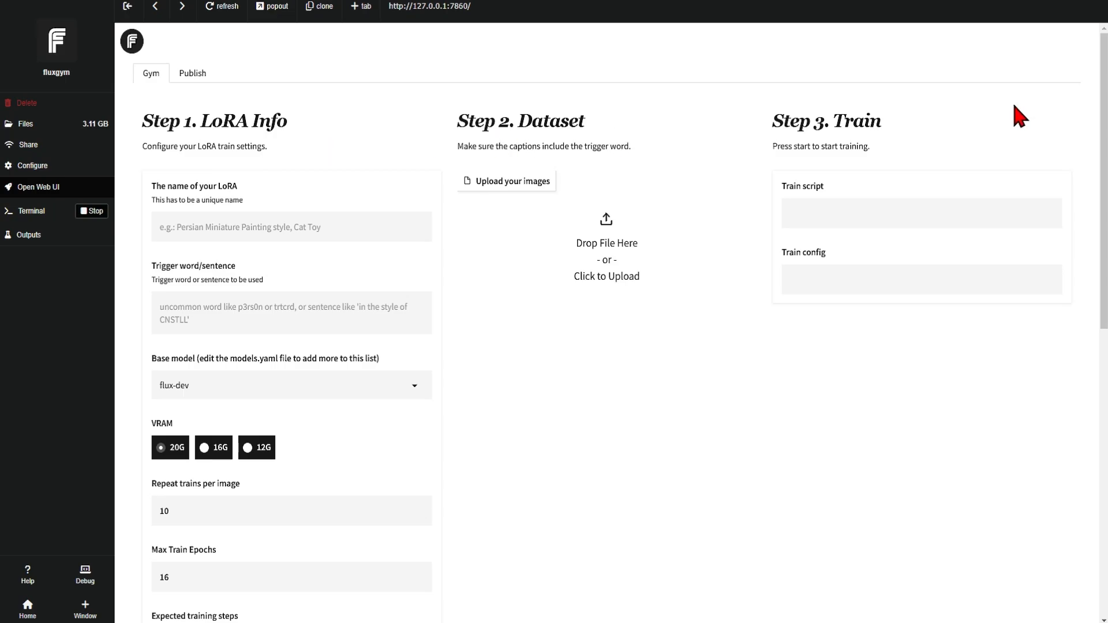
Look at Fluxgym's publishing options, return to the training setup, and name the LoRA "Architect's Sketch Lora".
click(201, 84)
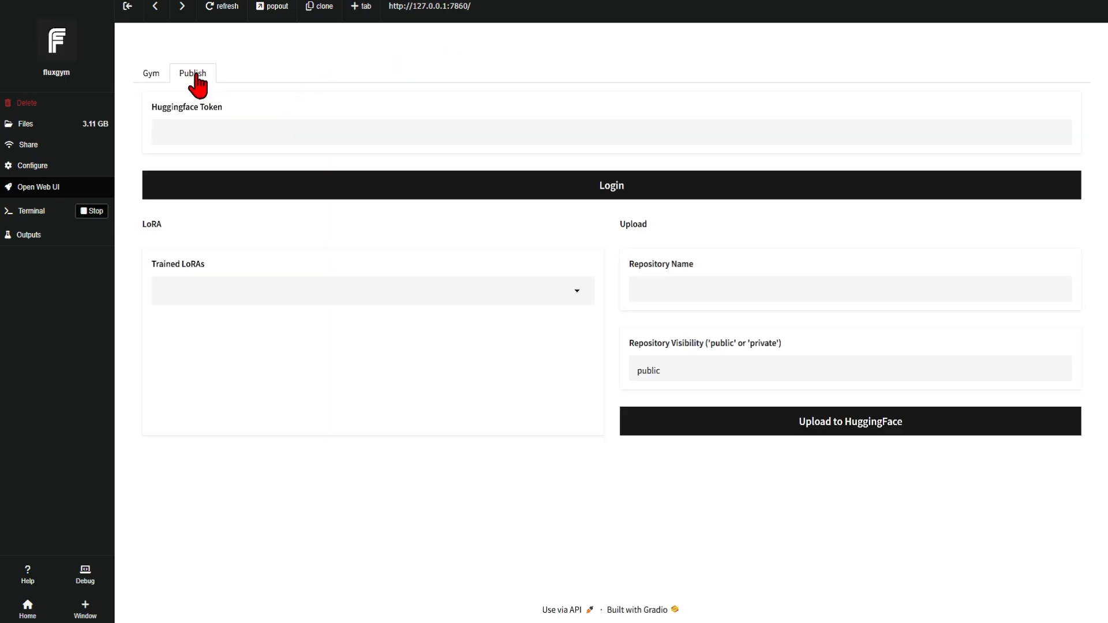
click(152, 81)
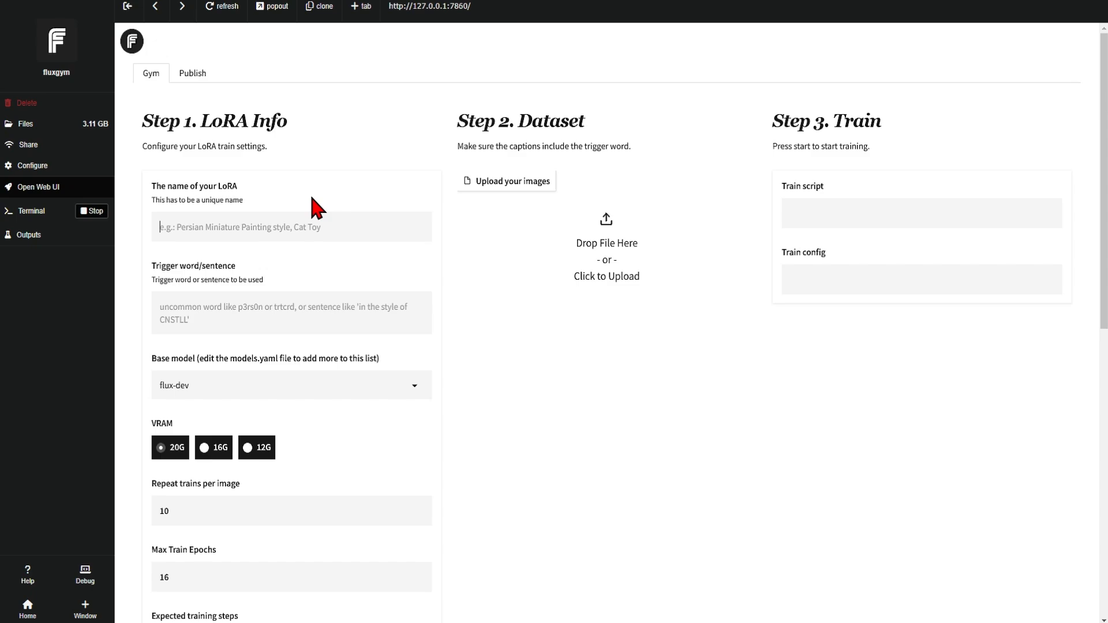
text(Archit)
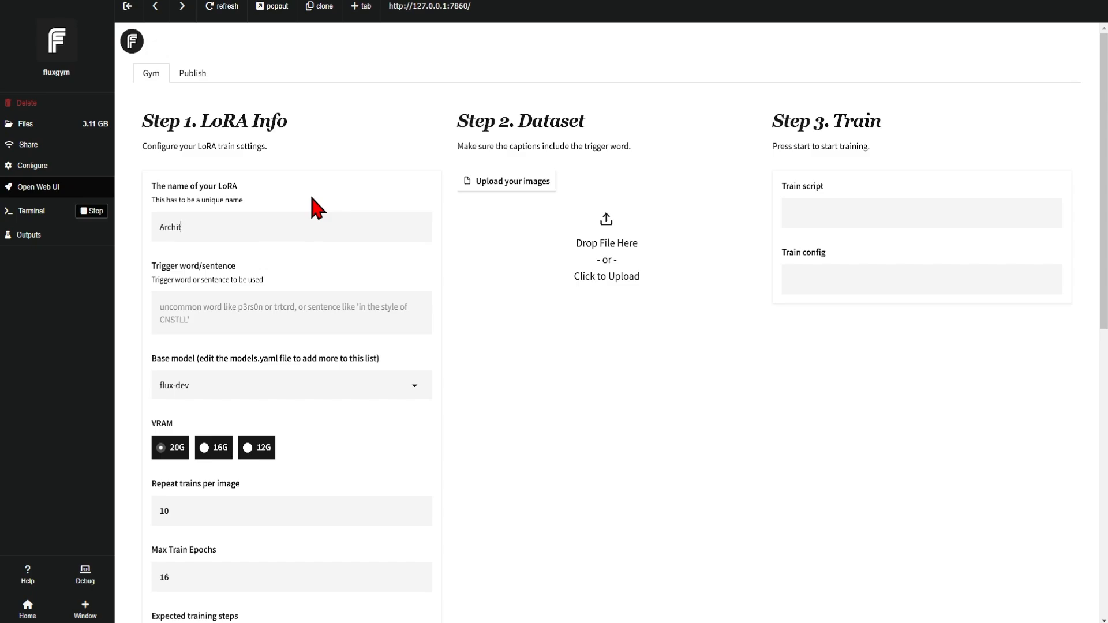
text(rect's S)
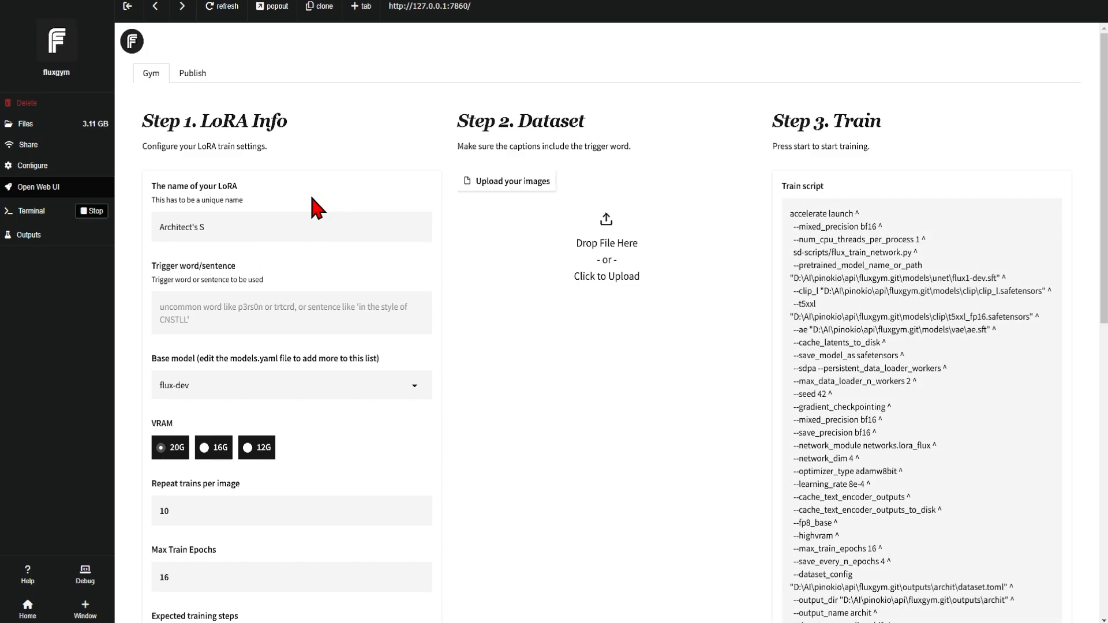
text(ketch Lora)
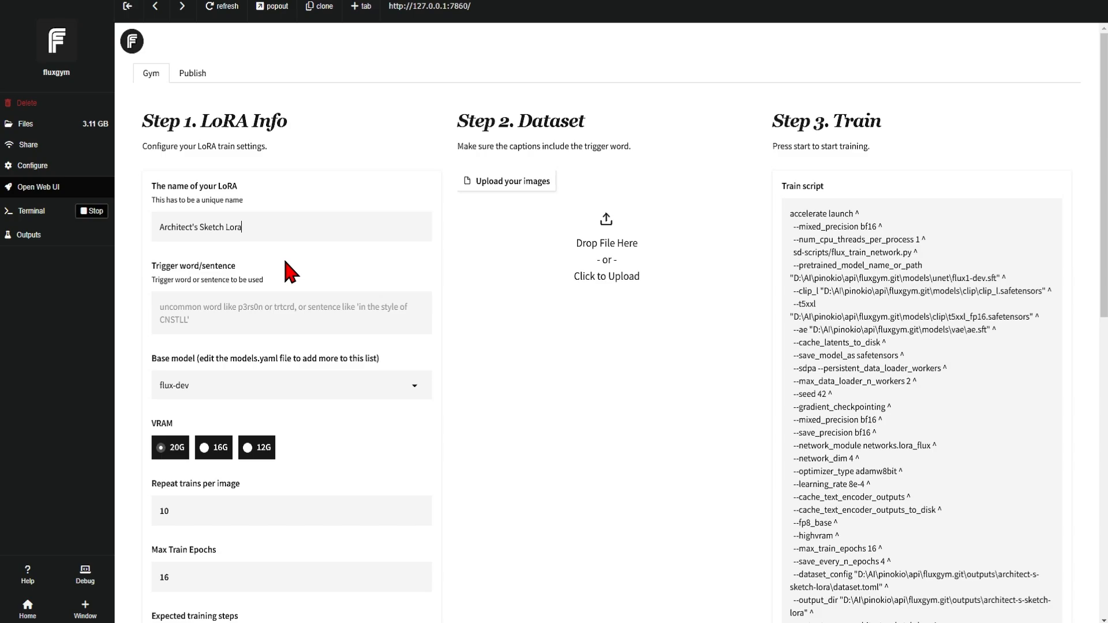
Enter ARKSTLL as the LoRA's trigger word.
click(266, 306)
click(336, 329)
text(ARKS)
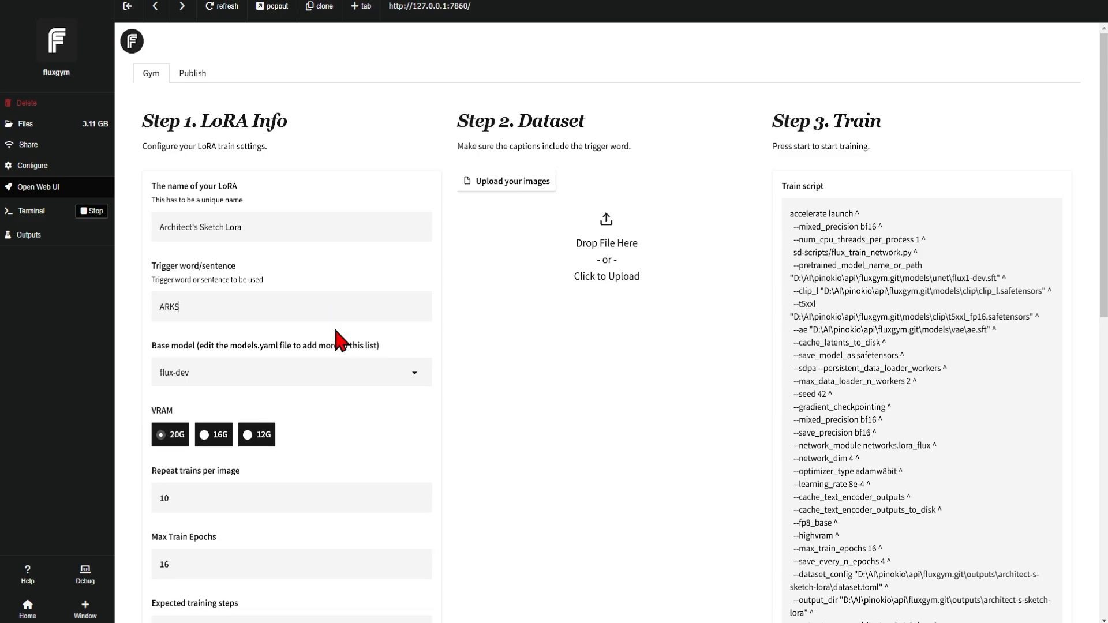
text(TLL)
Choose flux-dev as the base model and set the VRAM option to 12G.
click(312, 373)
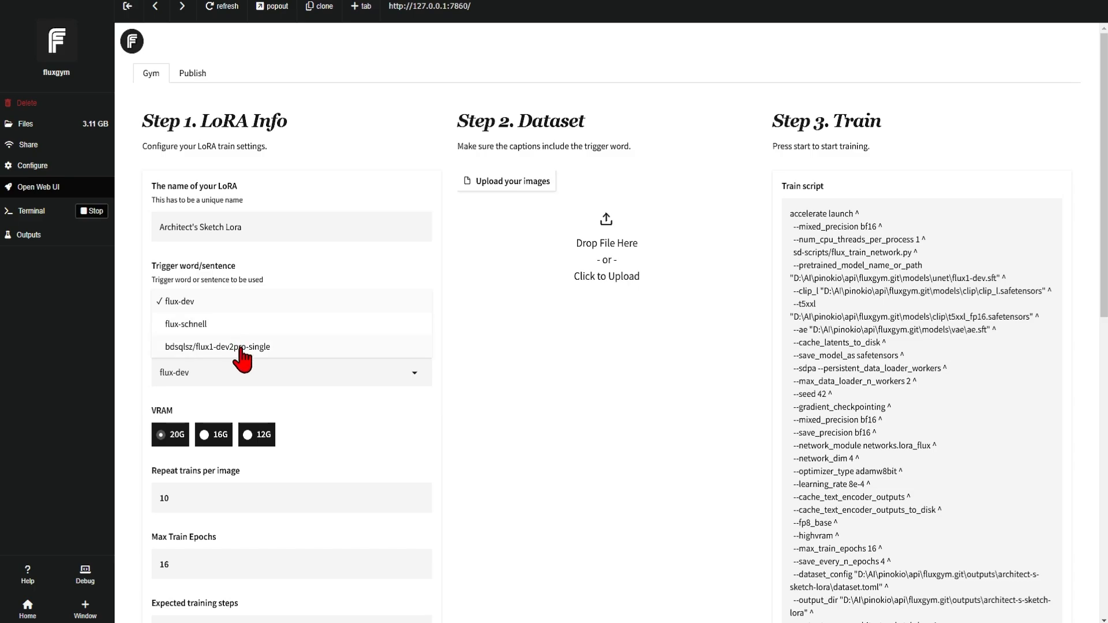
click(231, 306)
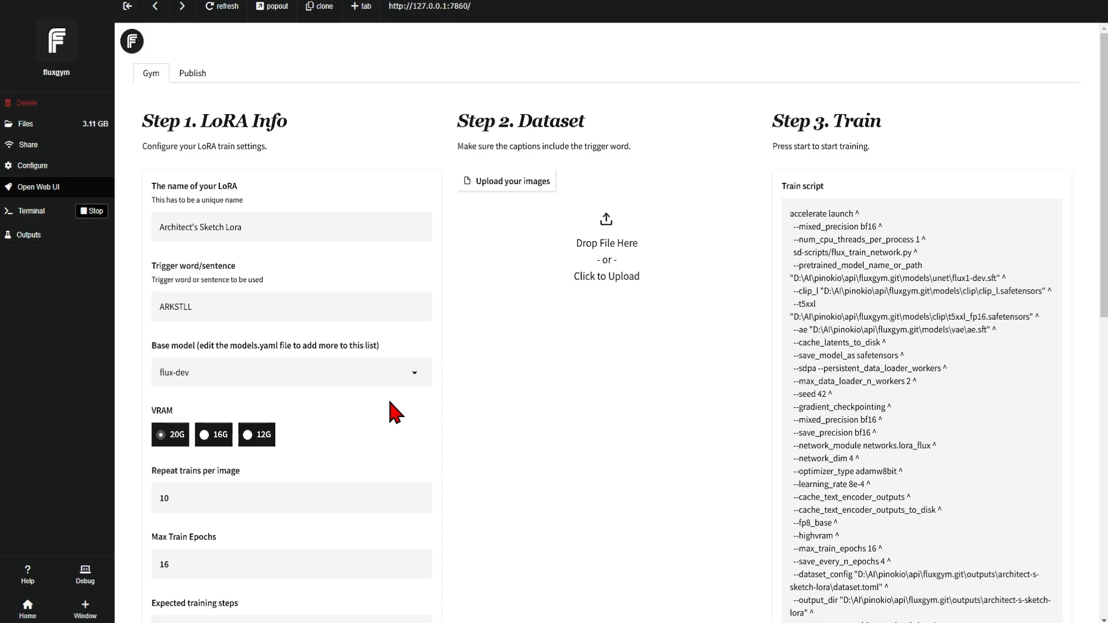
scroll(390, 404, down, 1)
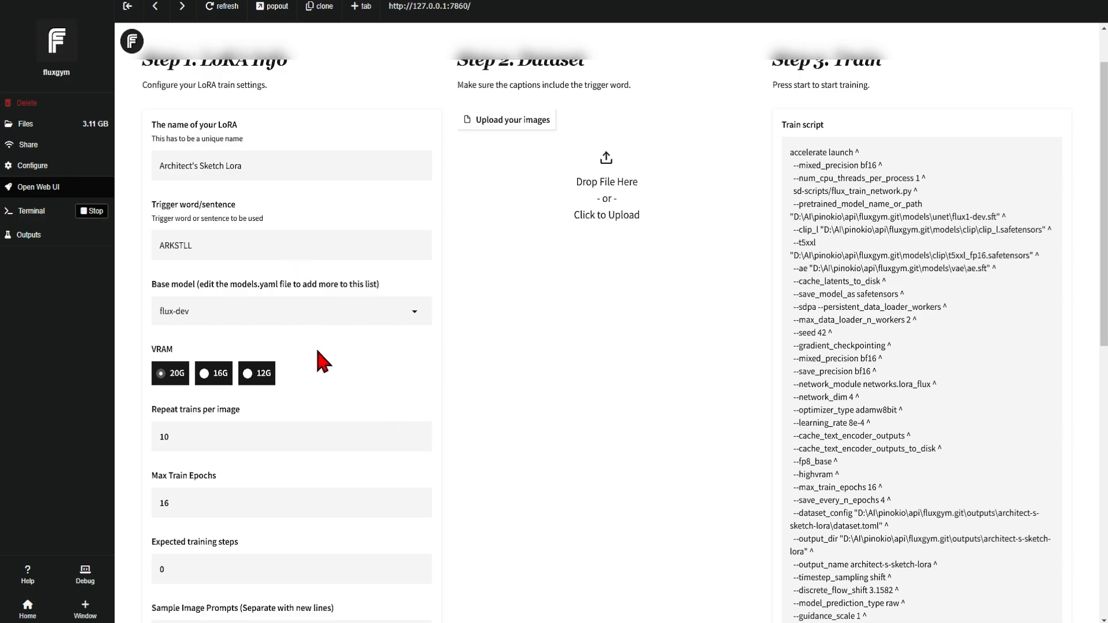
click(261, 377)
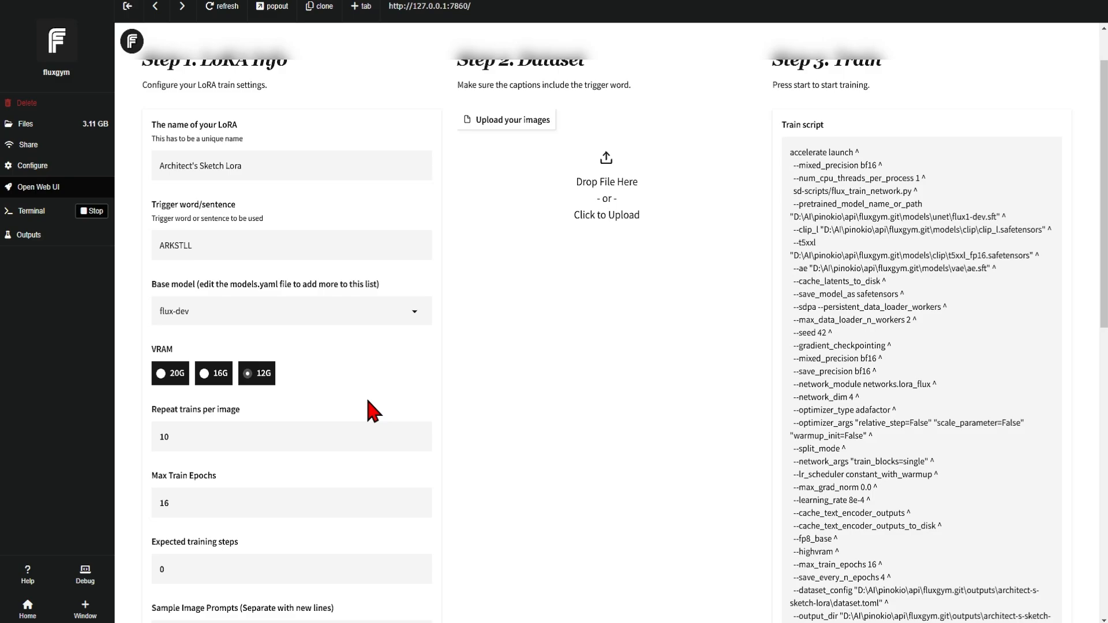
scroll(368, 400, down, 2)
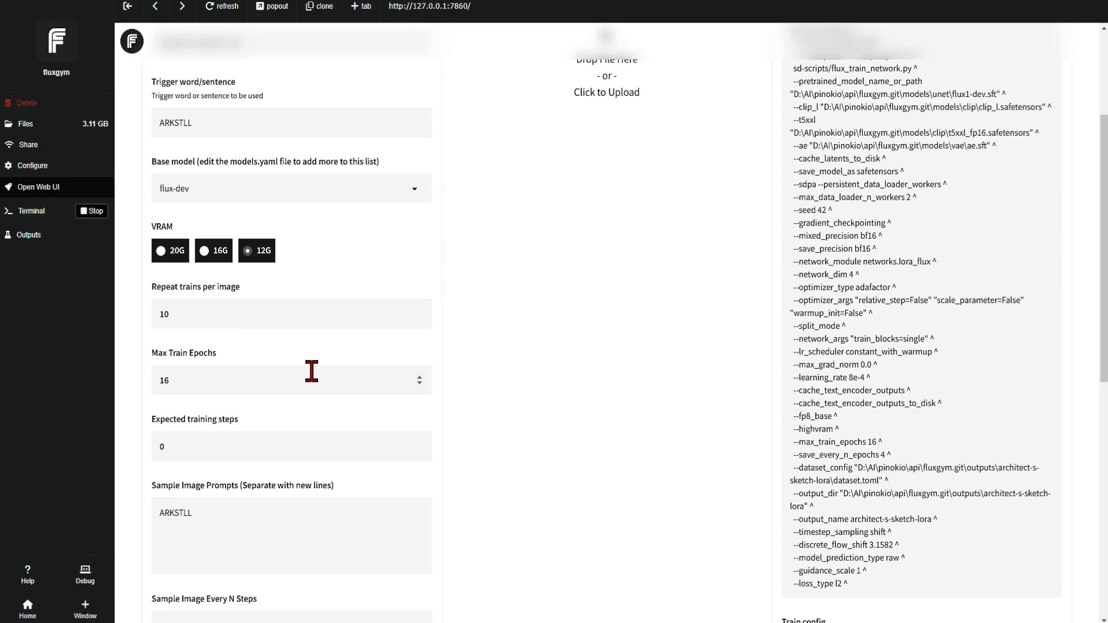
scroll(312, 371, up, 3)
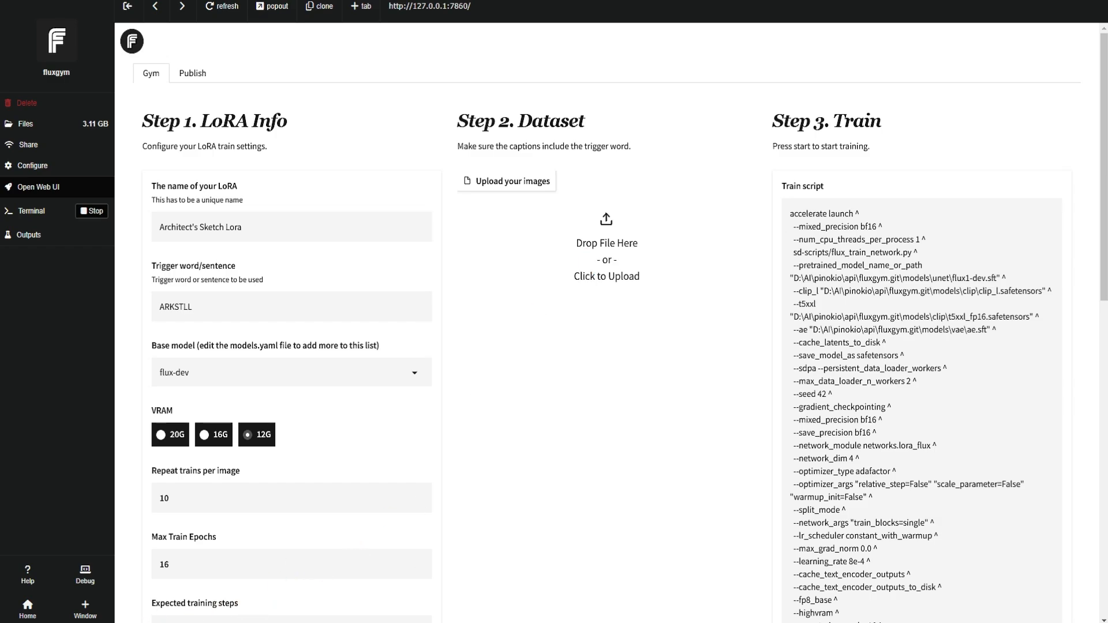
Upload all 30 pencil sketch images from the Arch Pencil Sketch 512 folder to the training dataset.
mouse_move(110, 622)
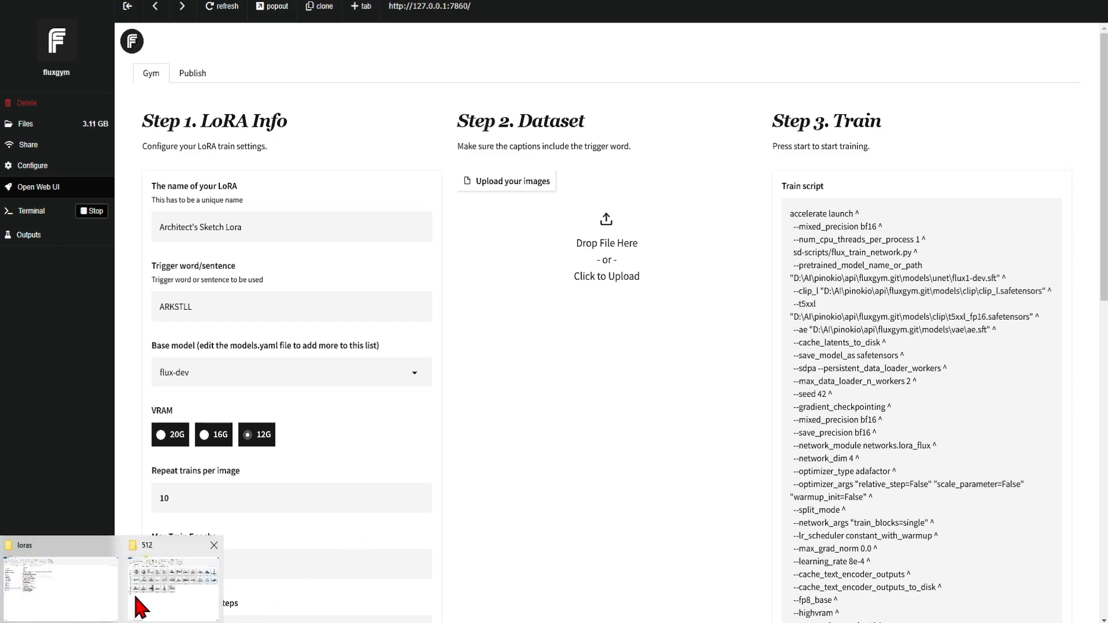
click(151, 584)
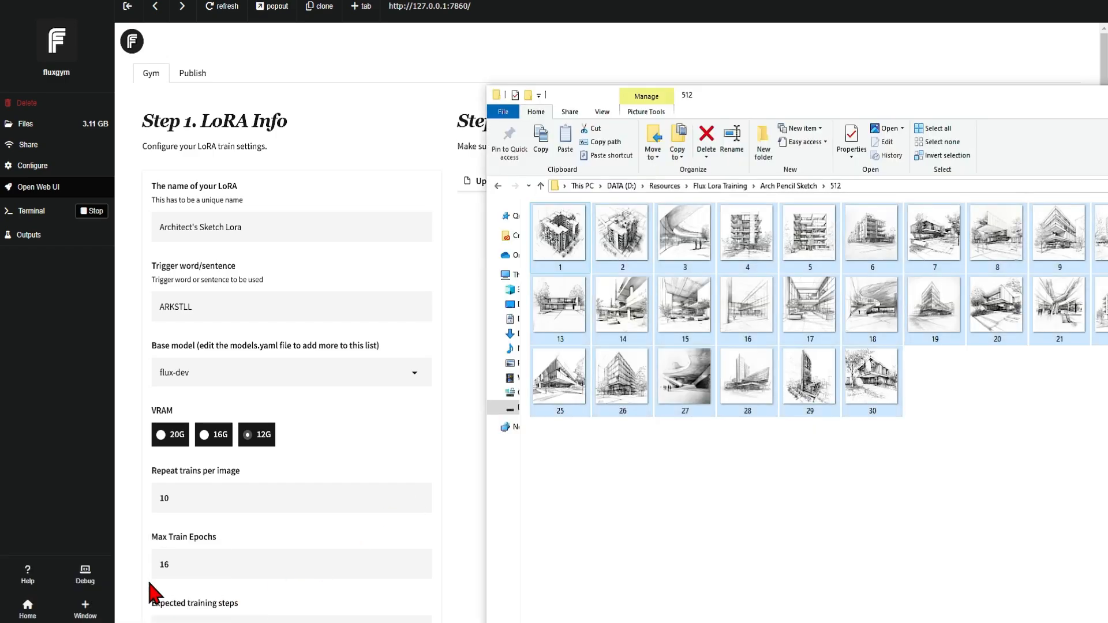
click(736, 470)
drag(815, 109, 501, 53)
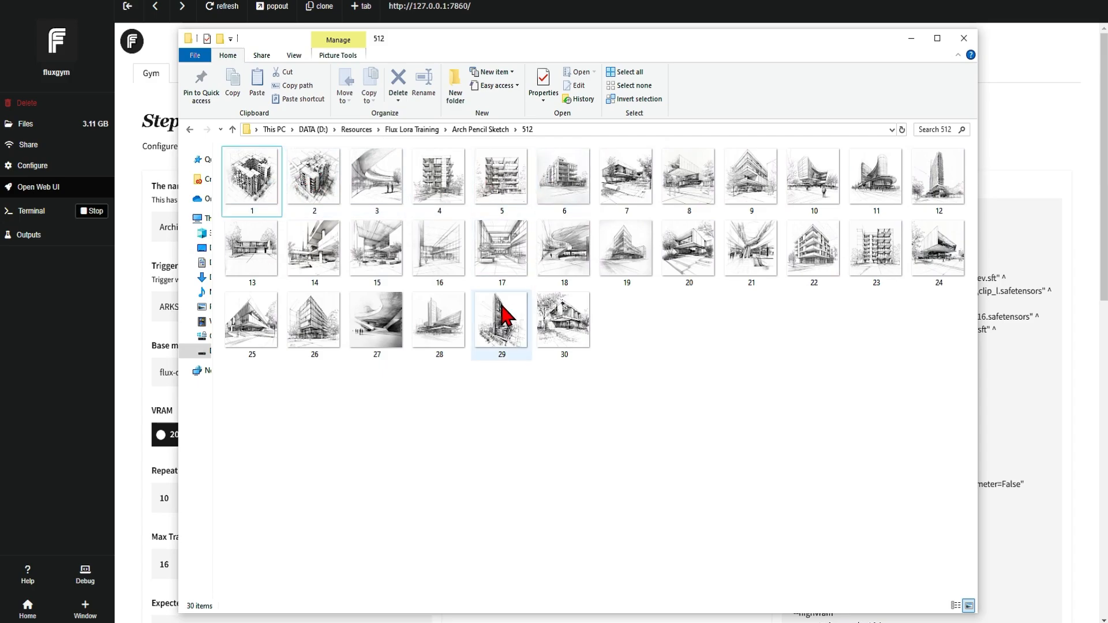
click(562, 318)
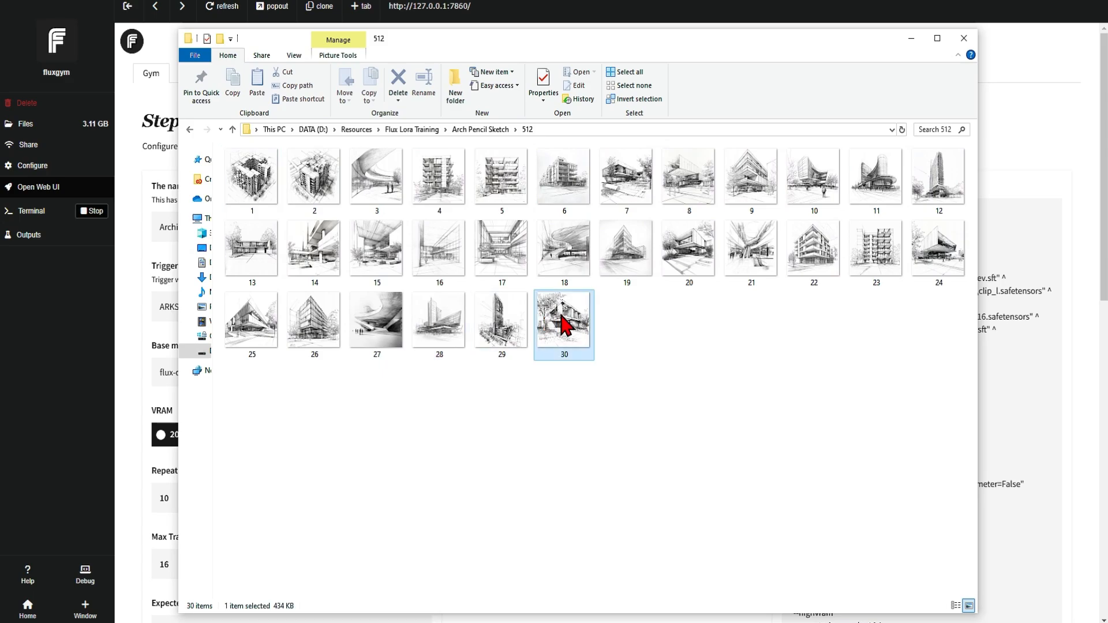
shift+click(248, 196)
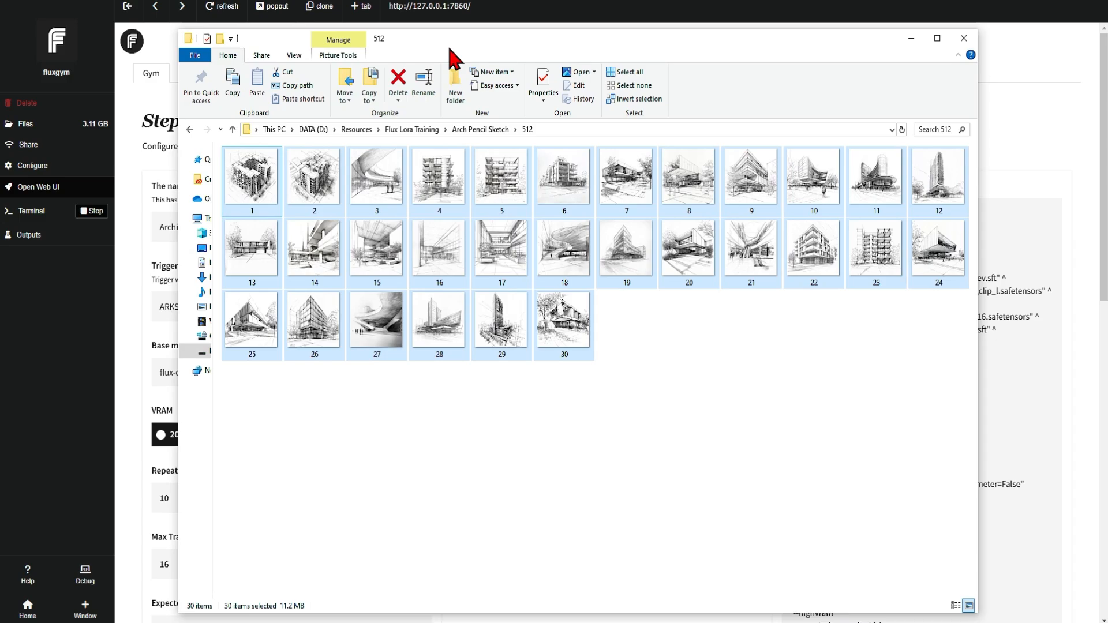
drag(450, 49, 526, 406)
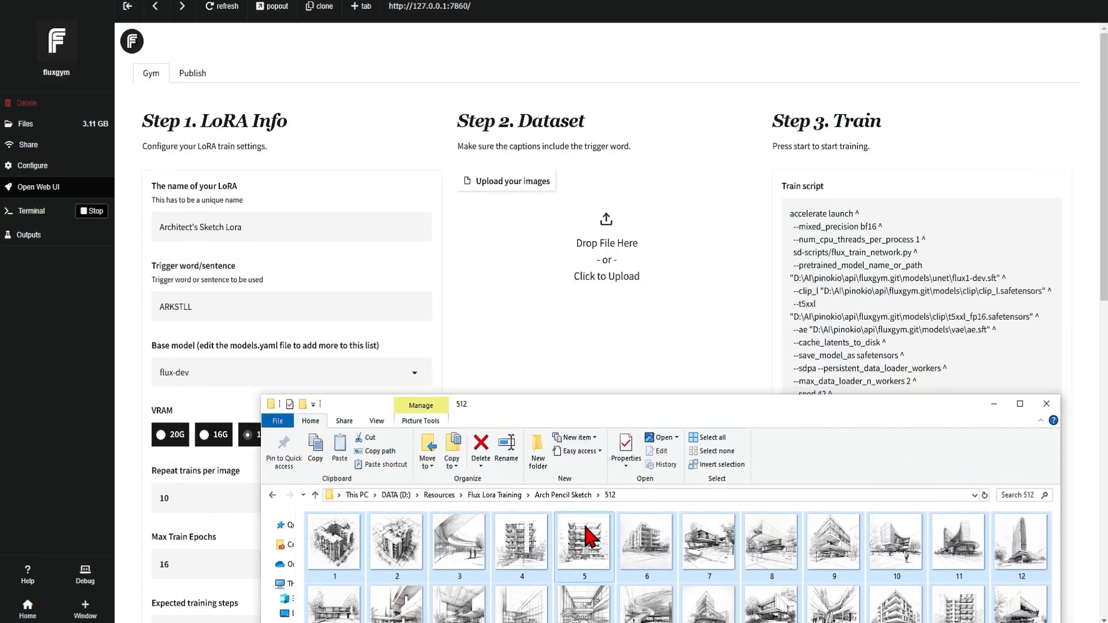
click(566, 201)
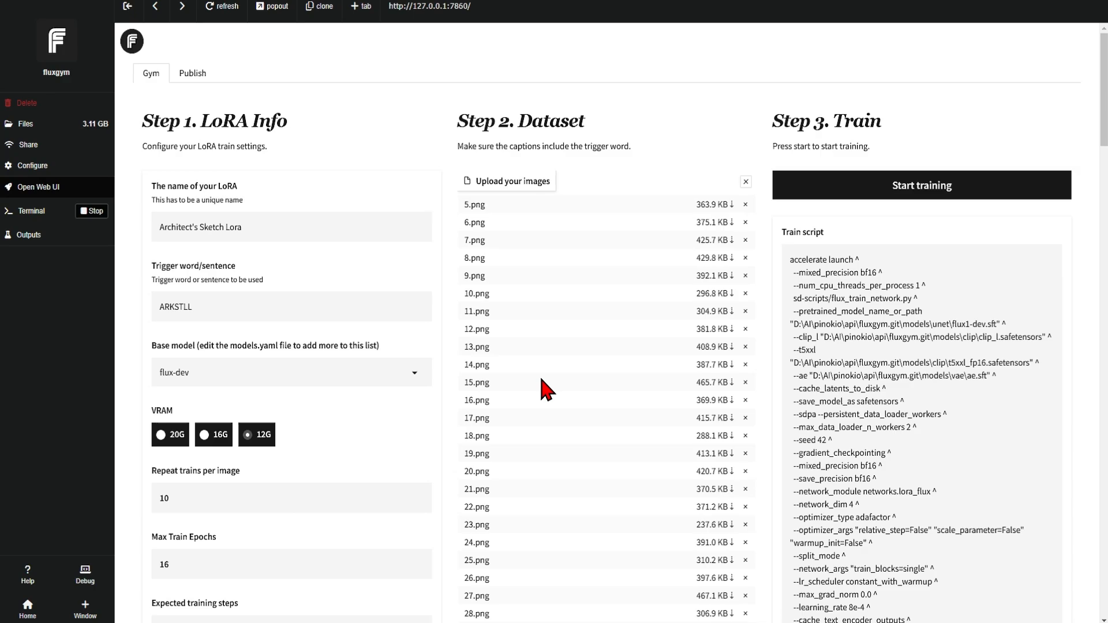
Set the max train epochs to 8 and the repeat trains per image to 5.
scroll(340, 421, down, 2)
scroll(350, 415, down, 1)
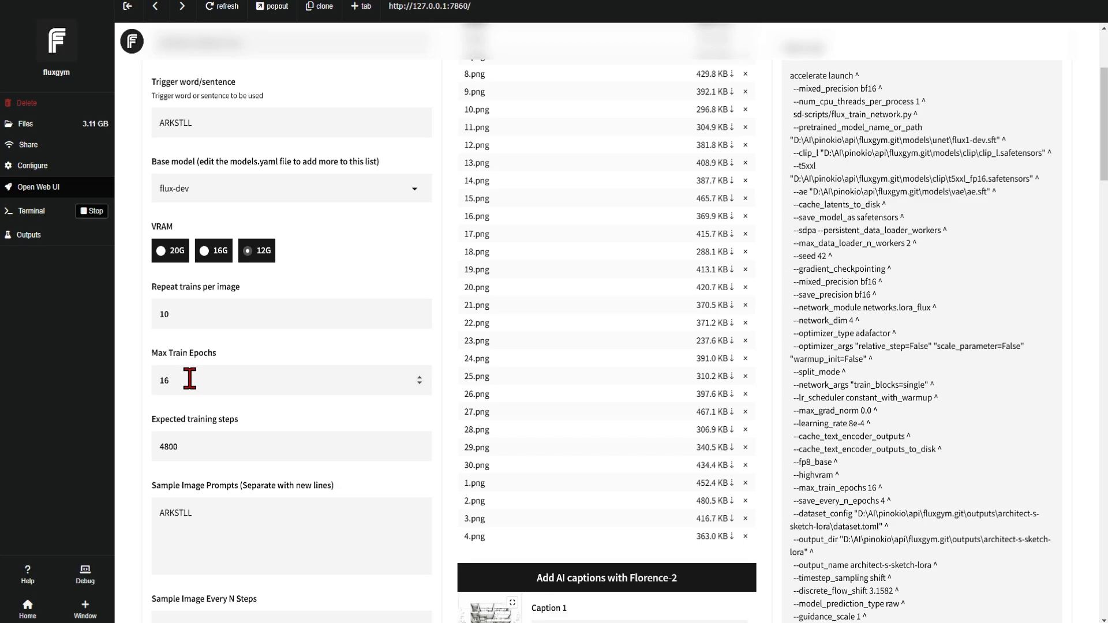
drag(190, 378, 144, 382)
text(8)
drag(188, 316, 149, 323)
text(5)
Set the repeat trains per image to 7 and the max train epochs to 10.
double_click(179, 316)
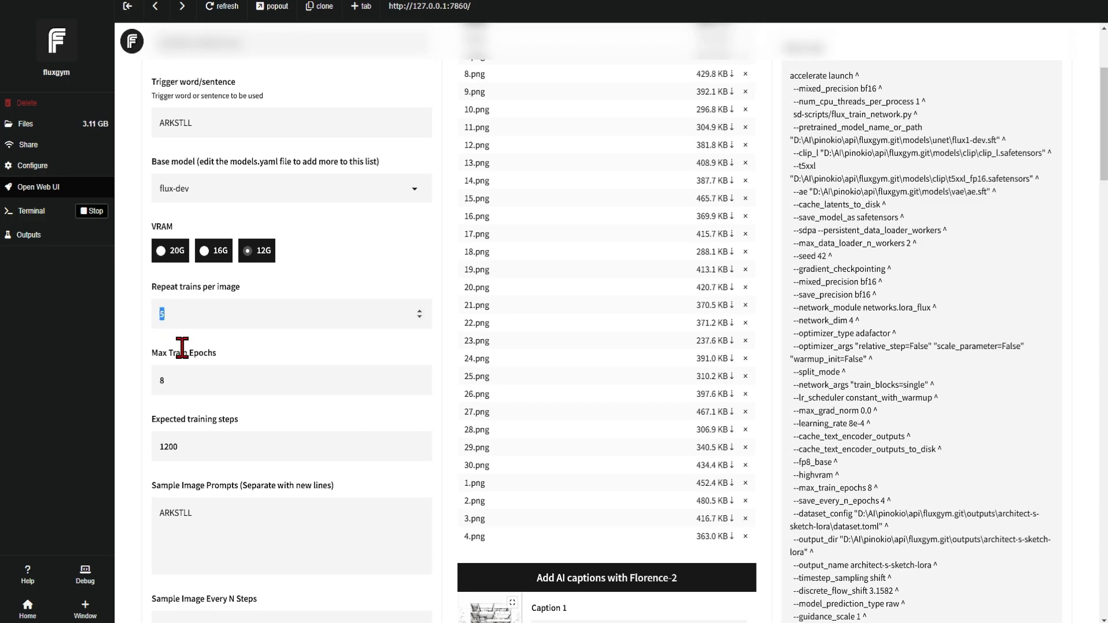
text(7)
drag(178, 382, 142, 372)
text(10)
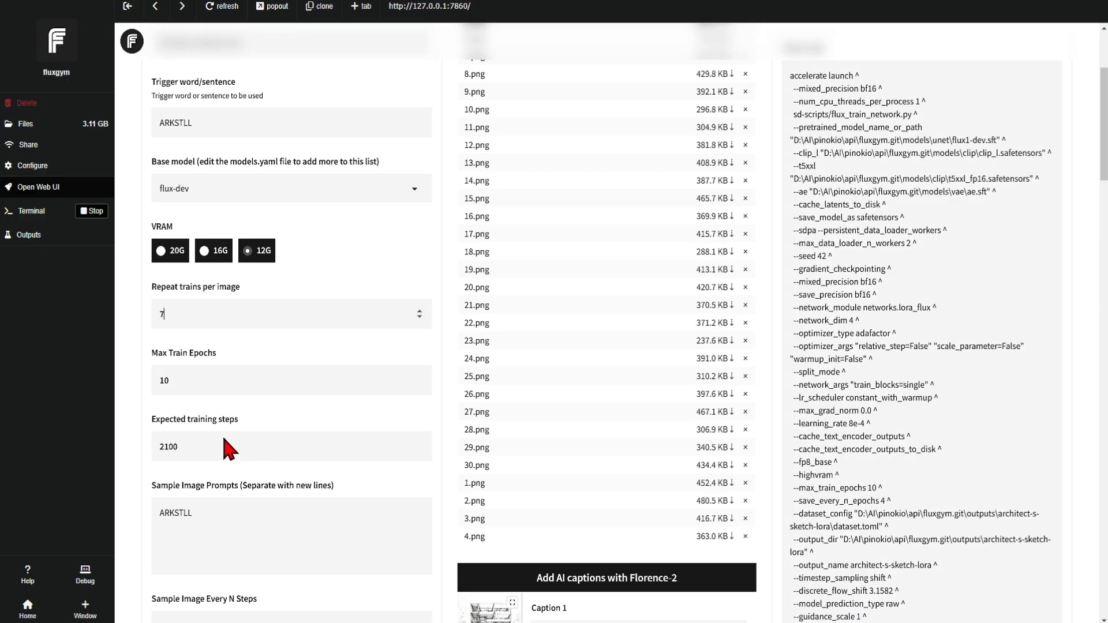
Generate captions for all the training images with Florence-2 and read through the first captions.
scroll(319, 427, down, 2)
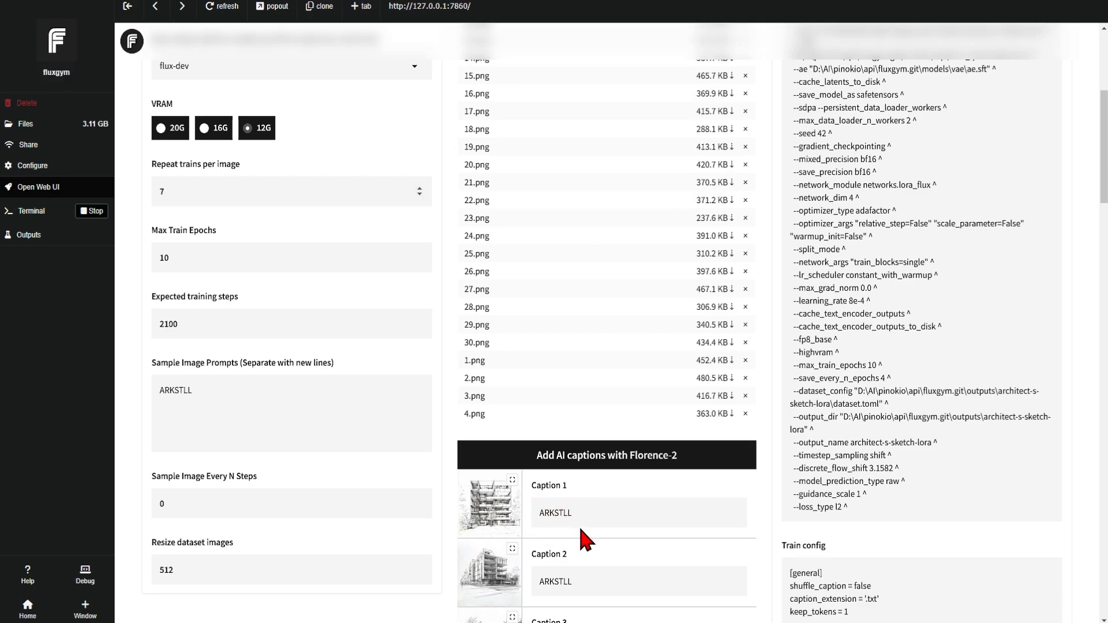
click(633, 469)
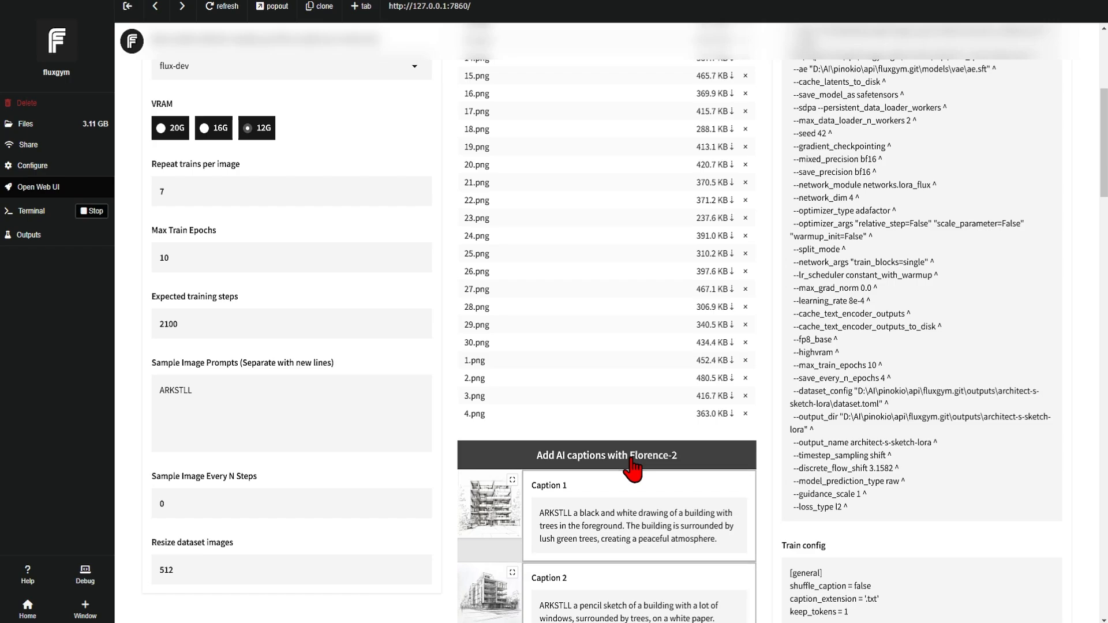
scroll(737, 425, down, 4)
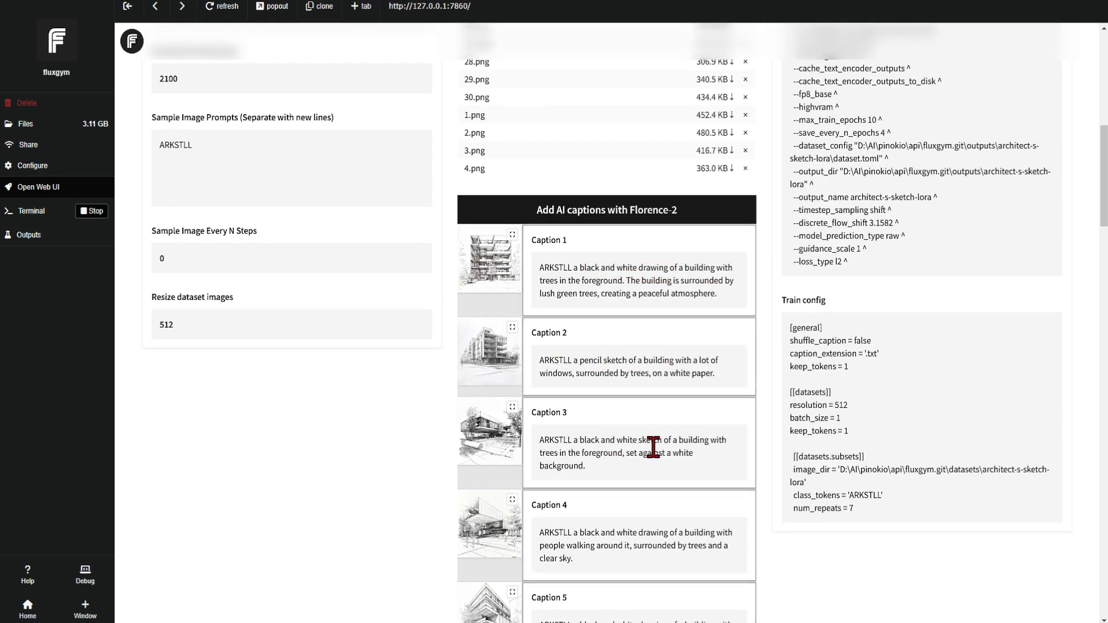
scroll(709, 548, down, 3)
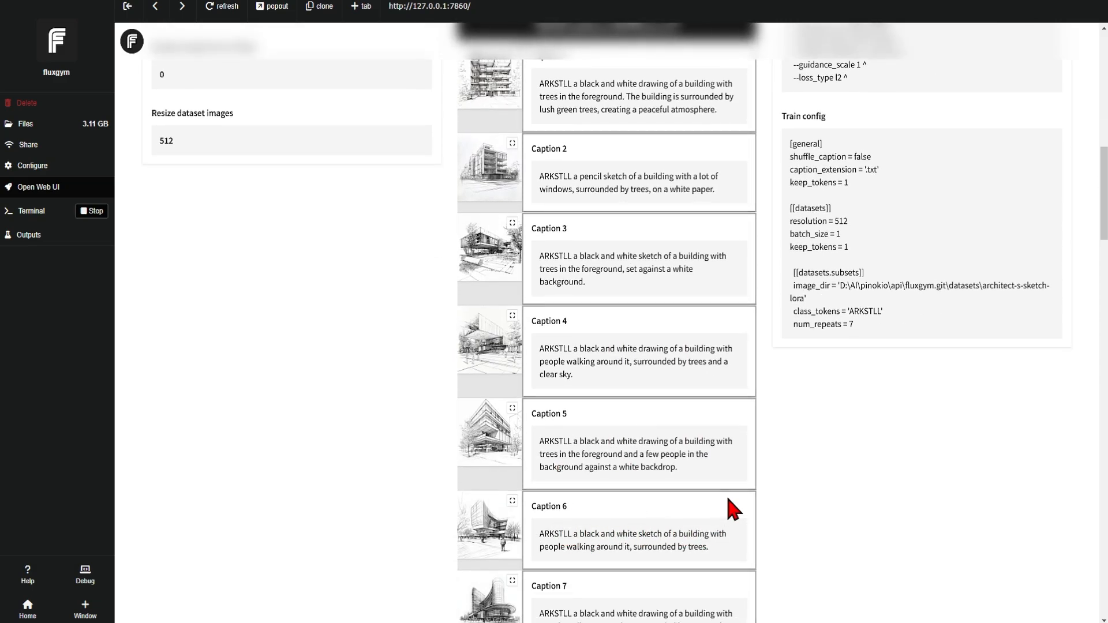
scroll(725, 494, down, 2)
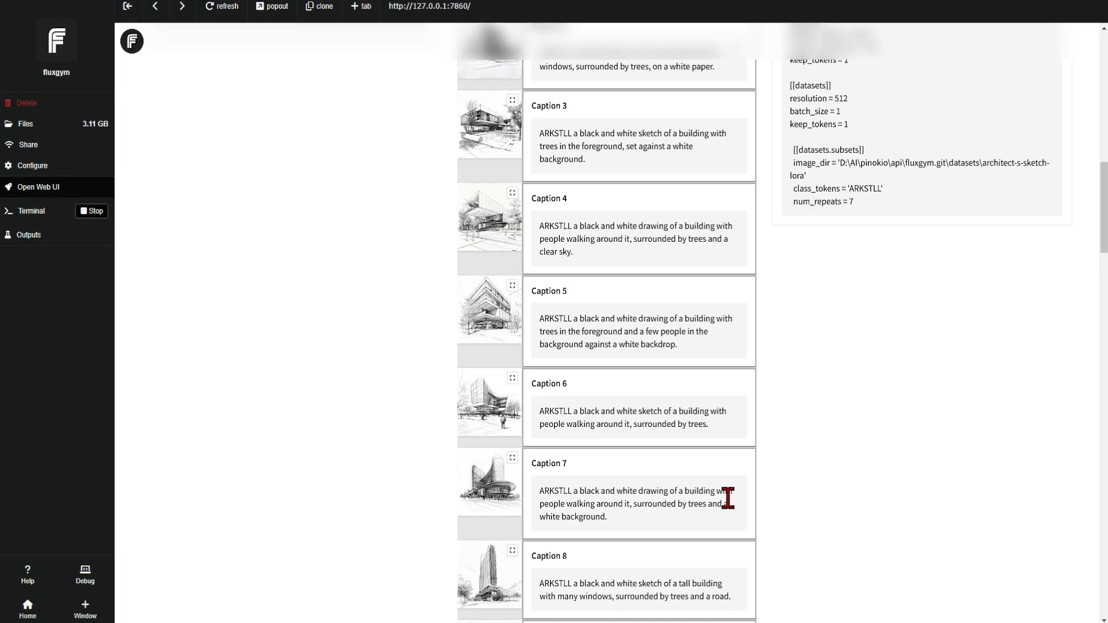
scroll(727, 497, up, 3)
scroll(729, 501, up, 1)
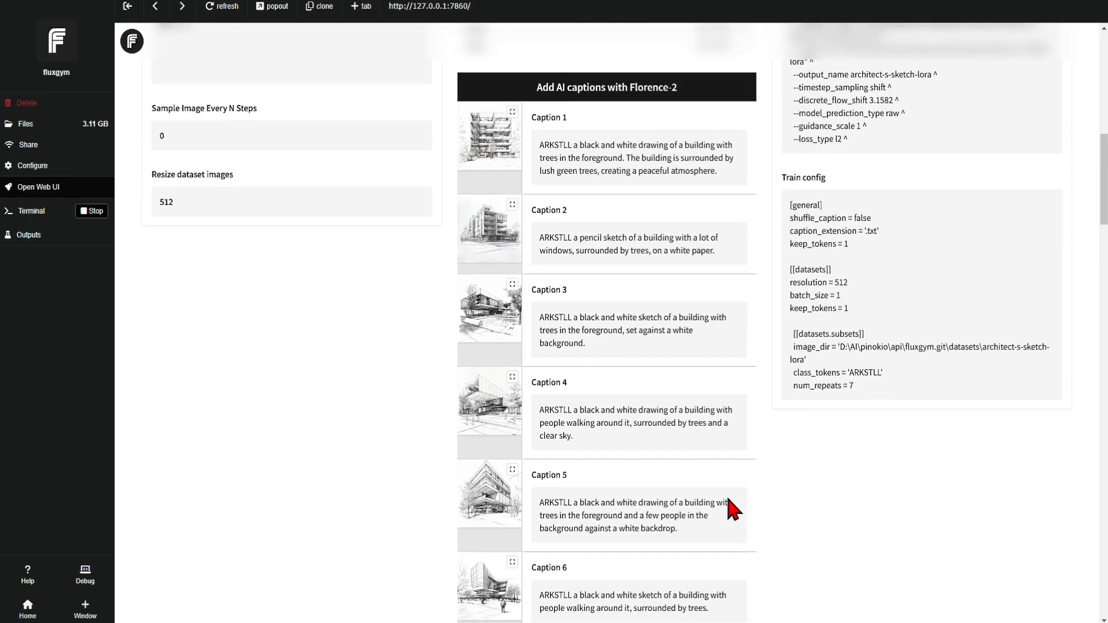
scroll(631, 402, down, 1)
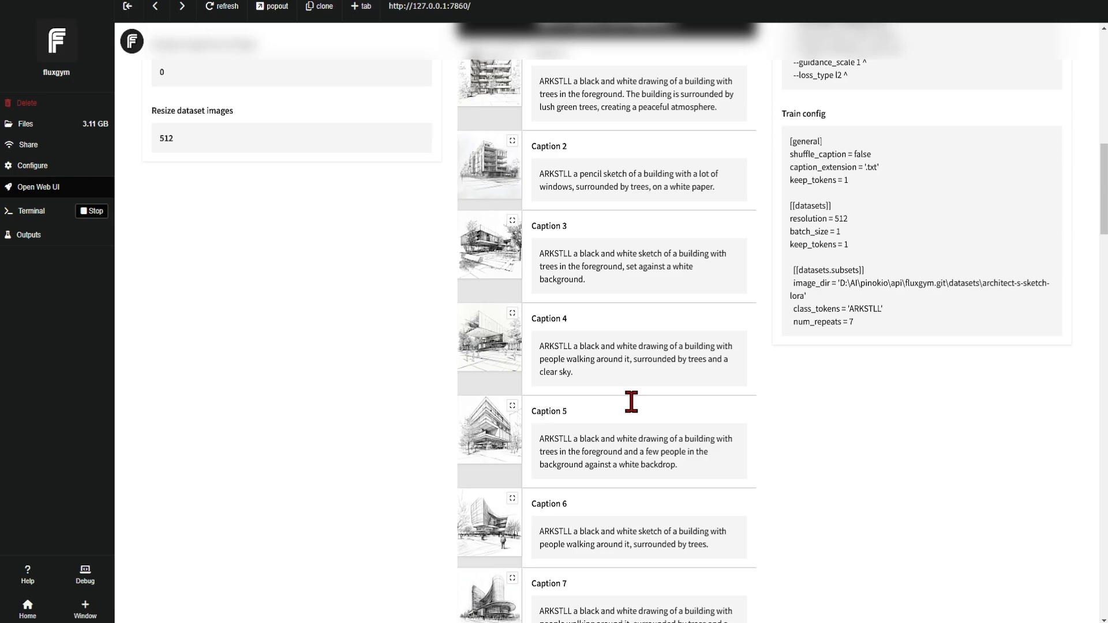
Expand the advanced training options, review settings such as the save interval in epochs, and collapse them again.
scroll(631, 401, down, 20)
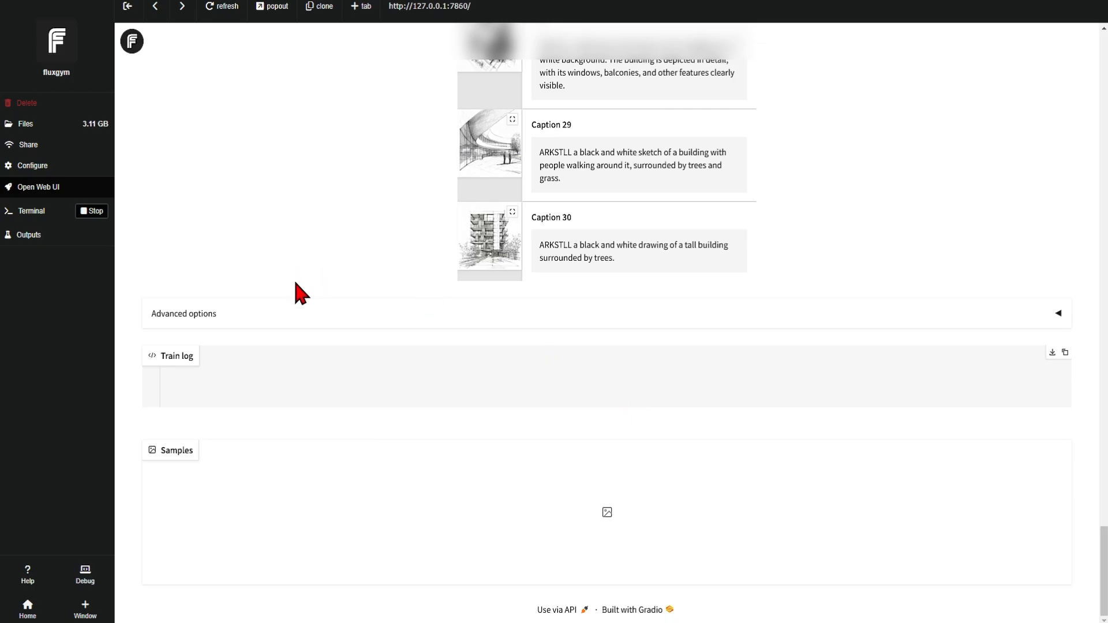
click(297, 315)
scroll(311, 206, down, 1)
scroll(311, 206, down, 1)
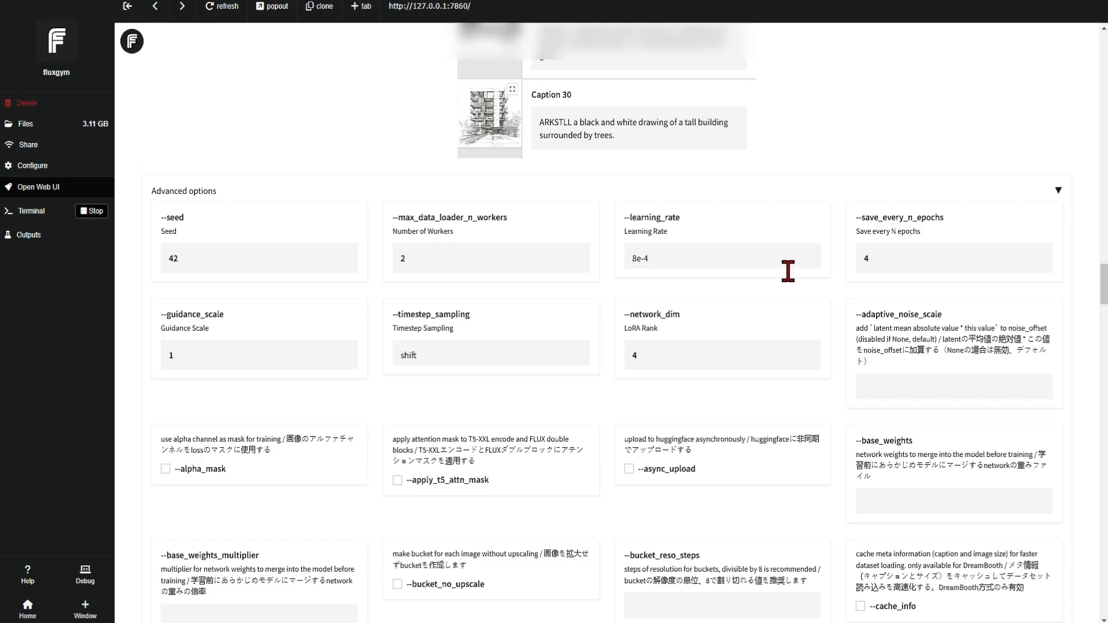
click(885, 257)
click(364, 197)
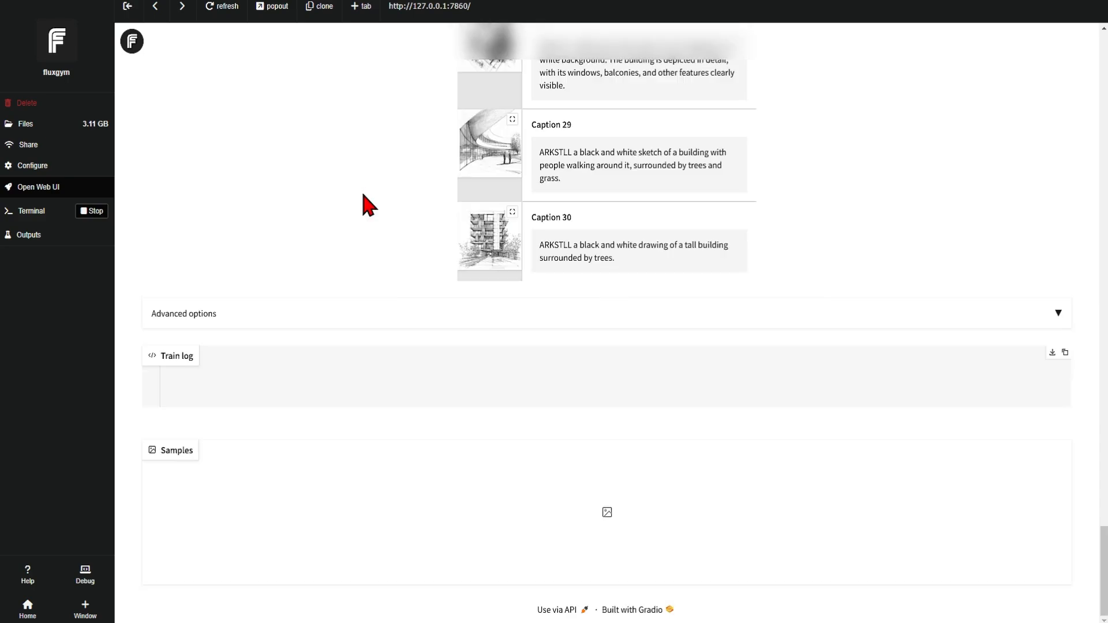
Start the training of the Architect's Sketch Lora.
scroll(865, 367, up, 5)
scroll(874, 352, up, 20)
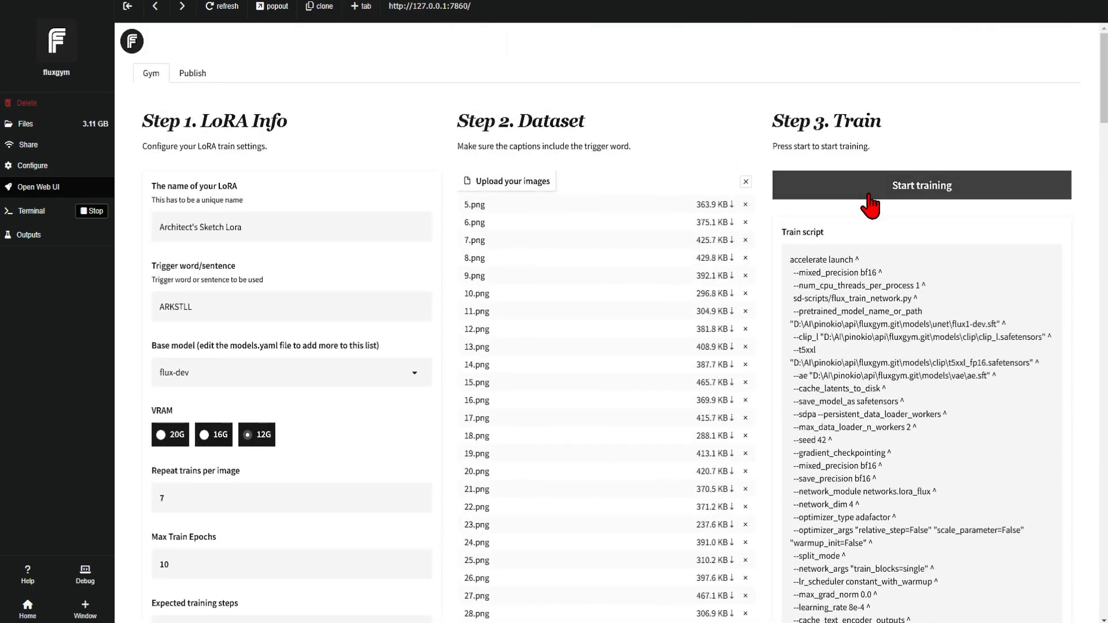
click(838, 195)
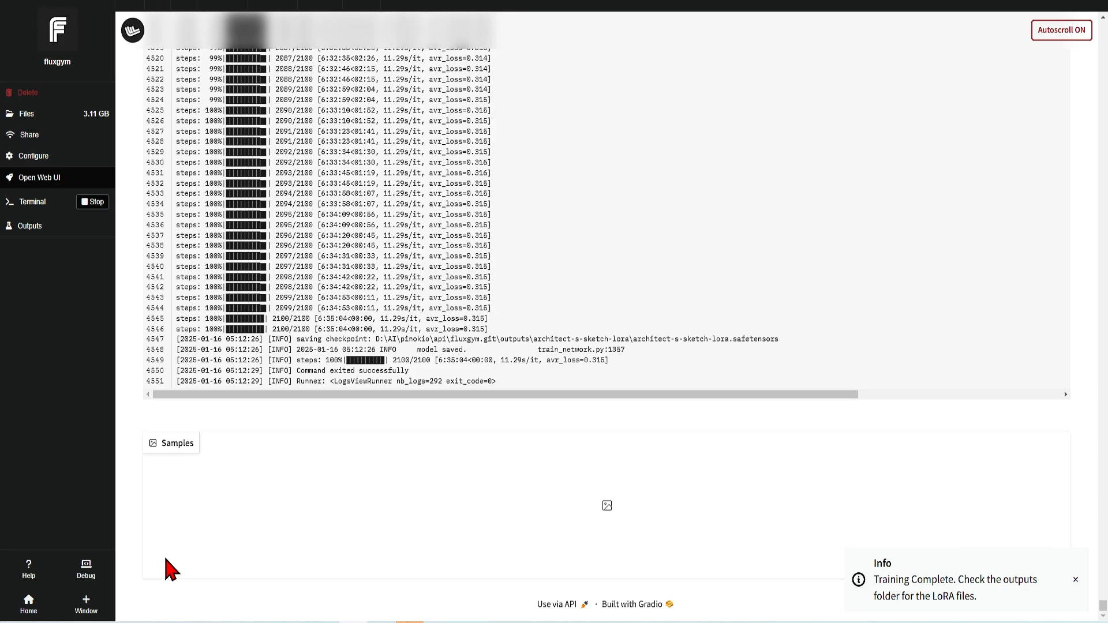
Switch to File Explorer, open the architect-s-sketch-lora folder inside ComfyUI's loras folder, and select architect-s-sketch-lora.safetensors.
click(167, 622)
drag(374, 150, 447, 43)
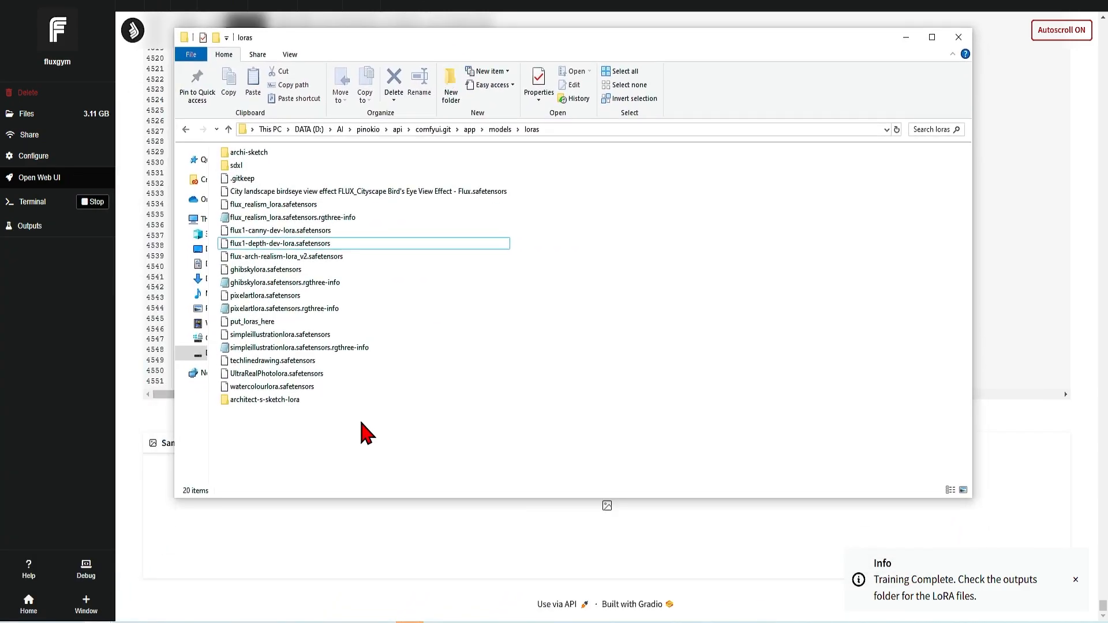
click(259, 401)
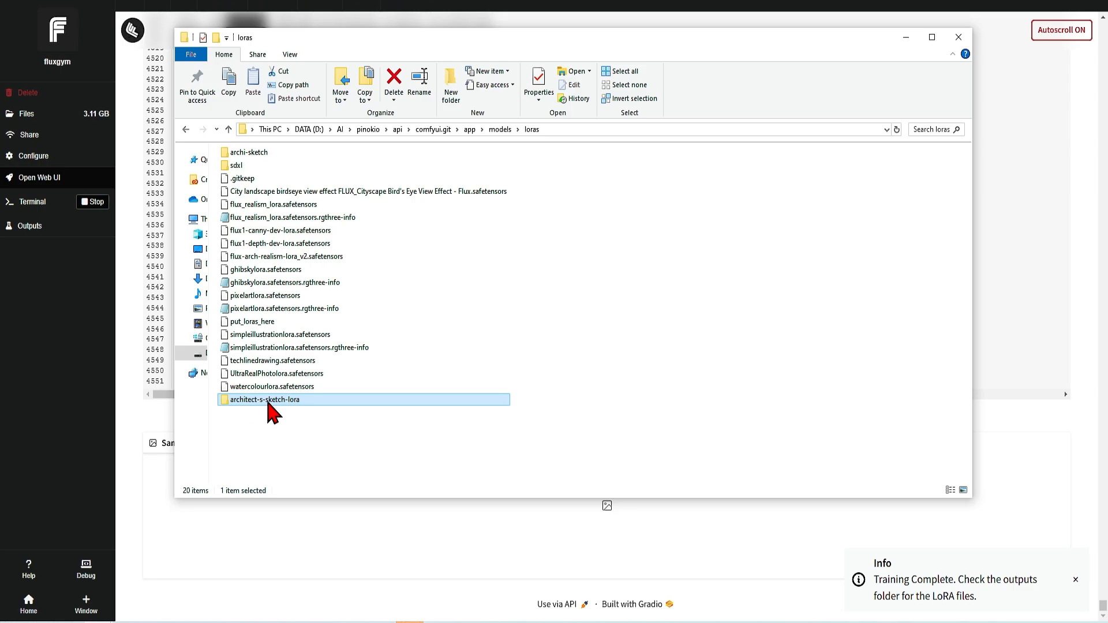
double_click(267, 401)
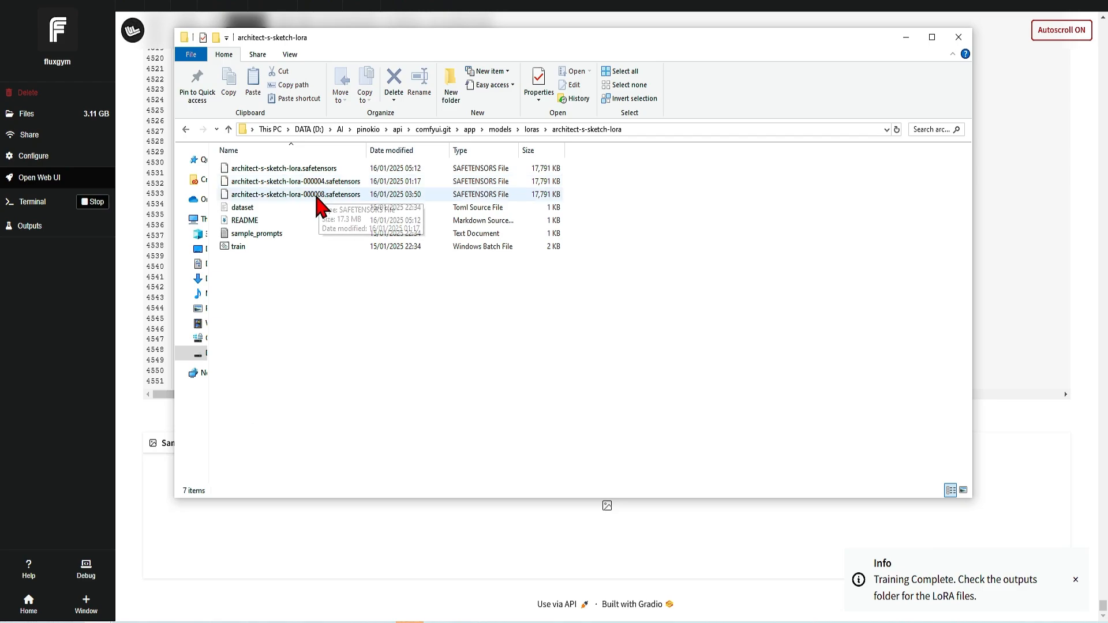
click(320, 169)
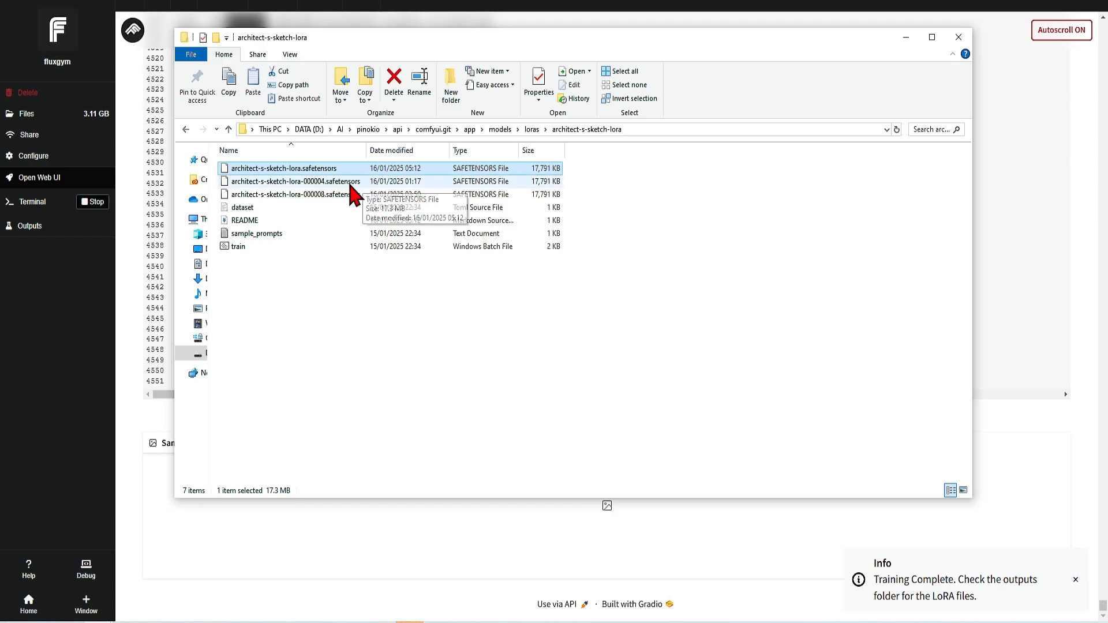
Open the sample_prompts text file to read its contents, and close it.
click(299, 233)
double_click(299, 233)
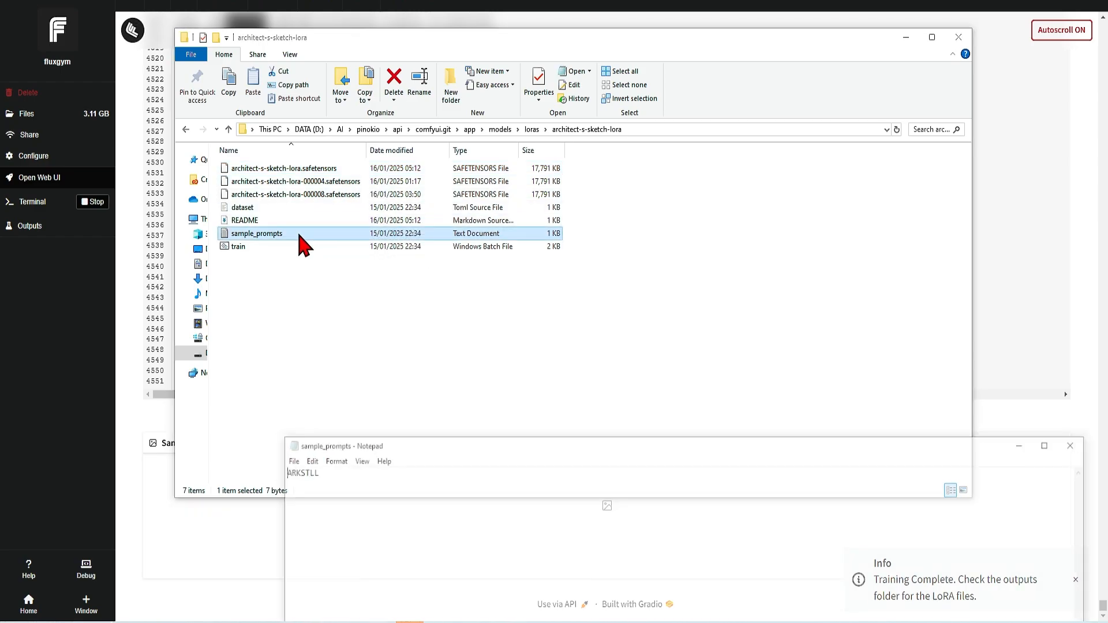
drag(482, 456, 327, 332)
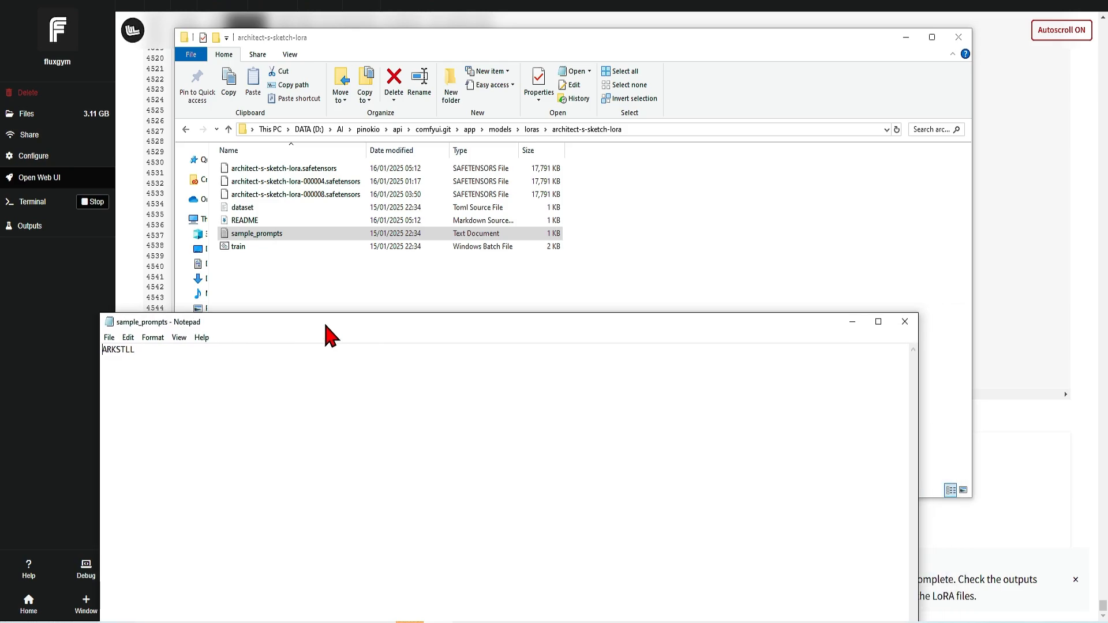
click(903, 322)
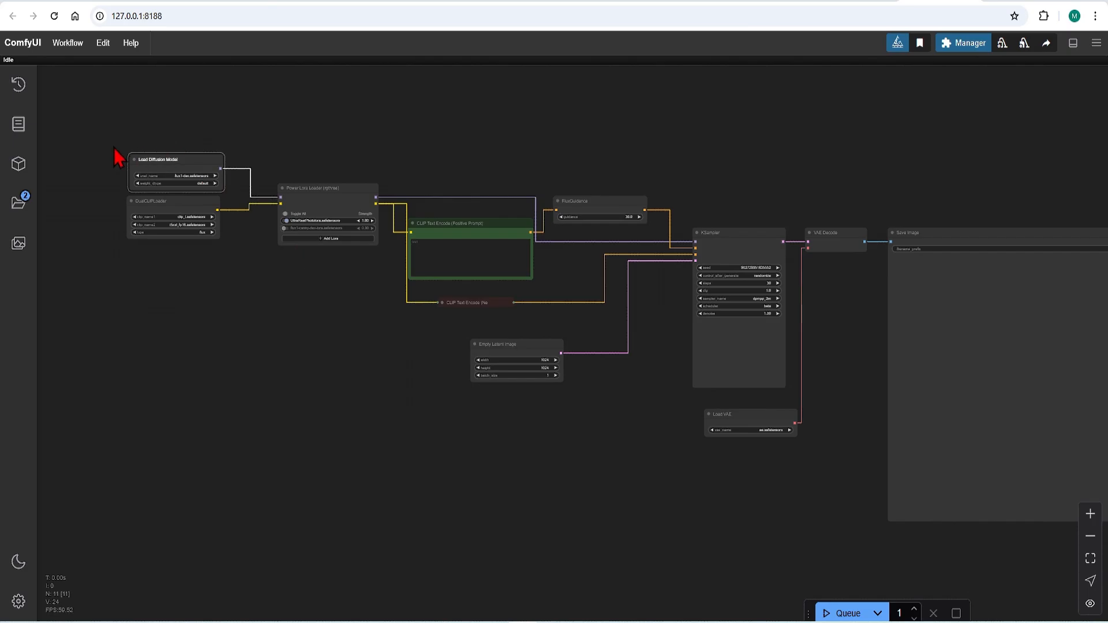
In ComfyUI, set the first LoRA of the Power Lora Loader node to architect-s-sketch-lora\architect-s-sketch-lora.safetensors.
scroll(115, 153, up, 5)
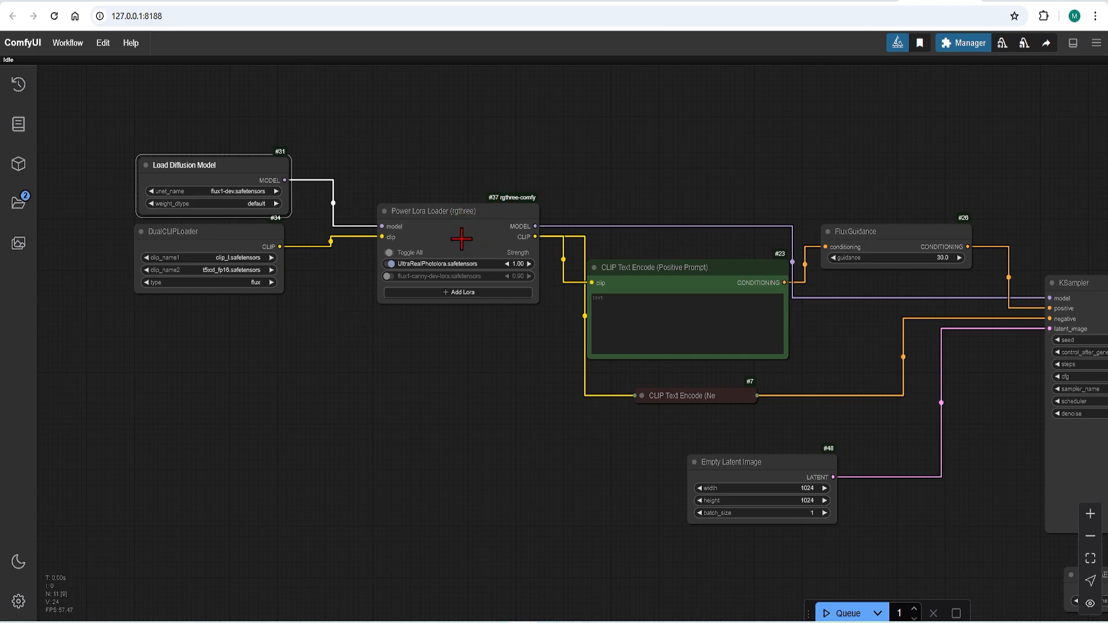
scroll(434, 238, up, 6)
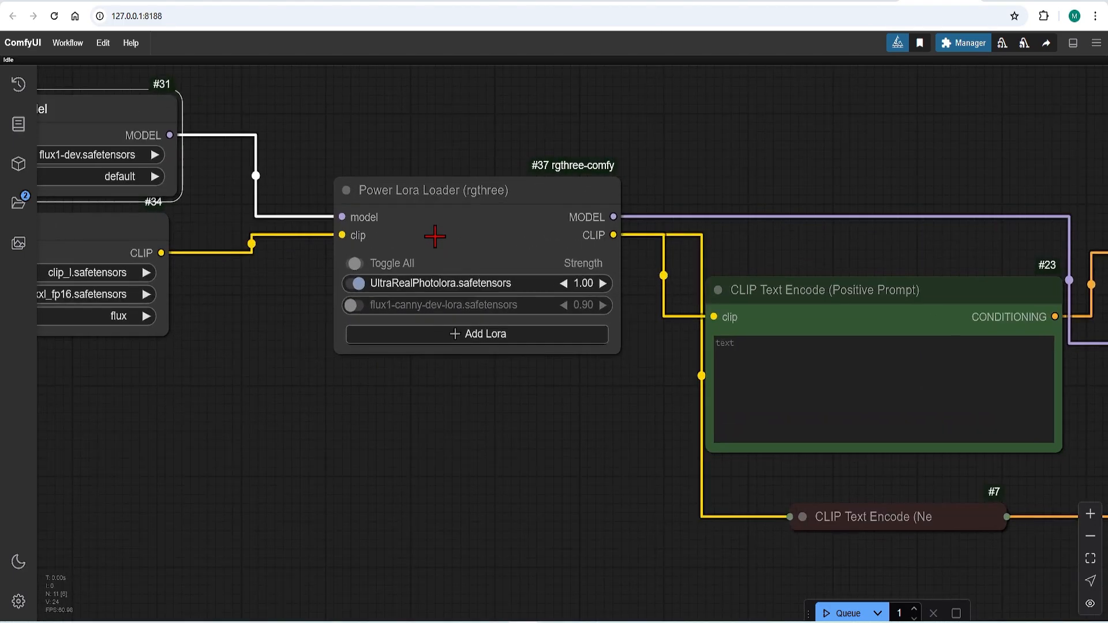
click(482, 283)
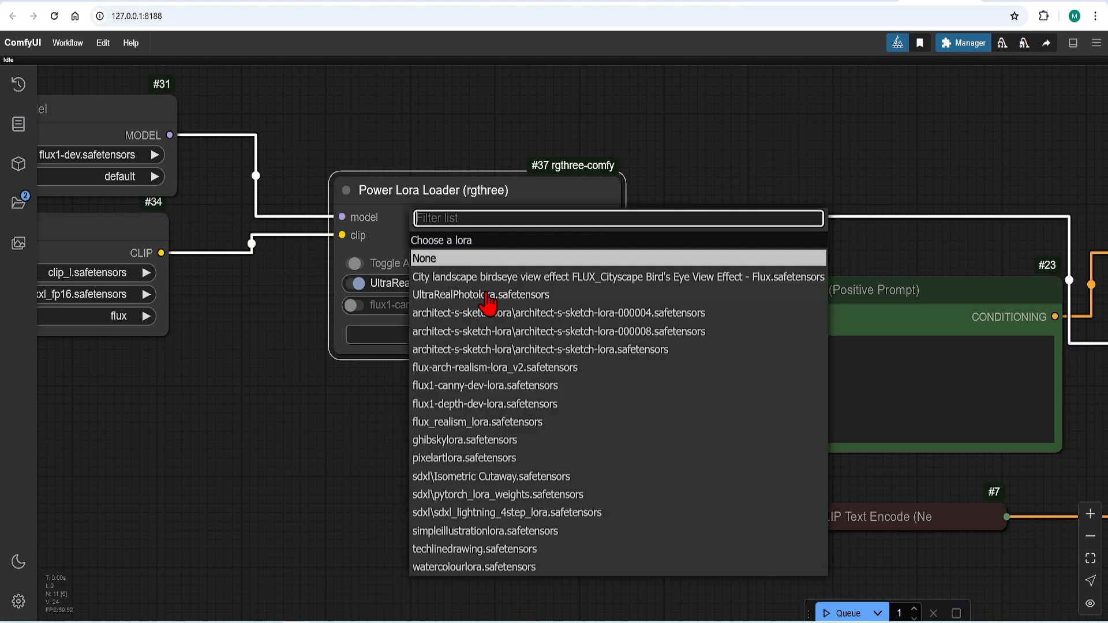
click(582, 350)
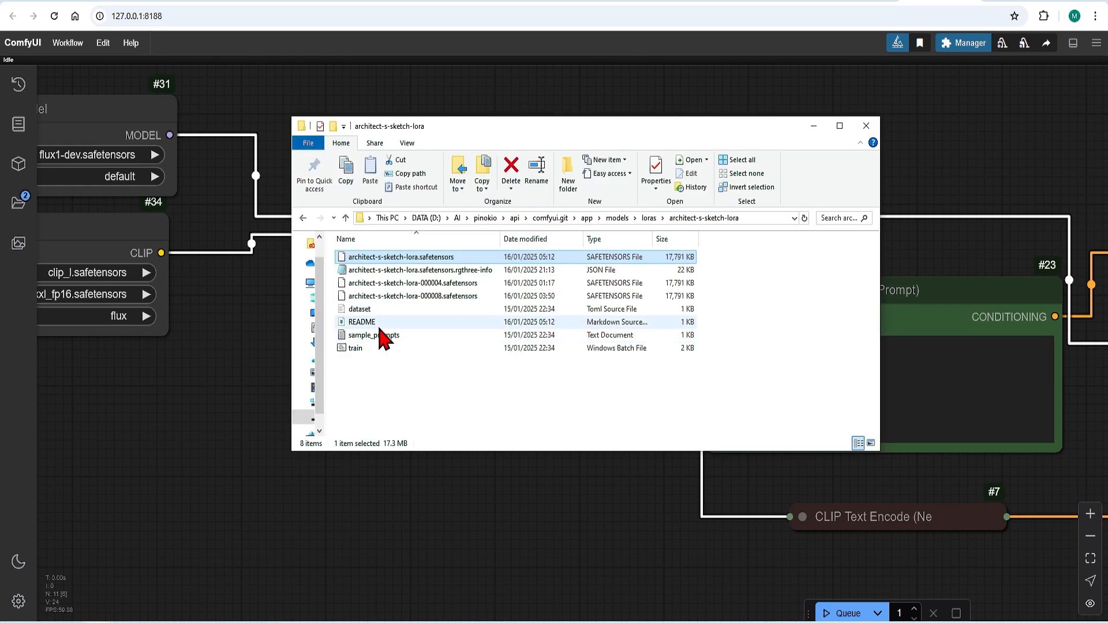
Open the README file from the architect-s-sketch-lora folder in Notepad, check the LoRA's trigger word, and minimize it.
right_click(344, 323)
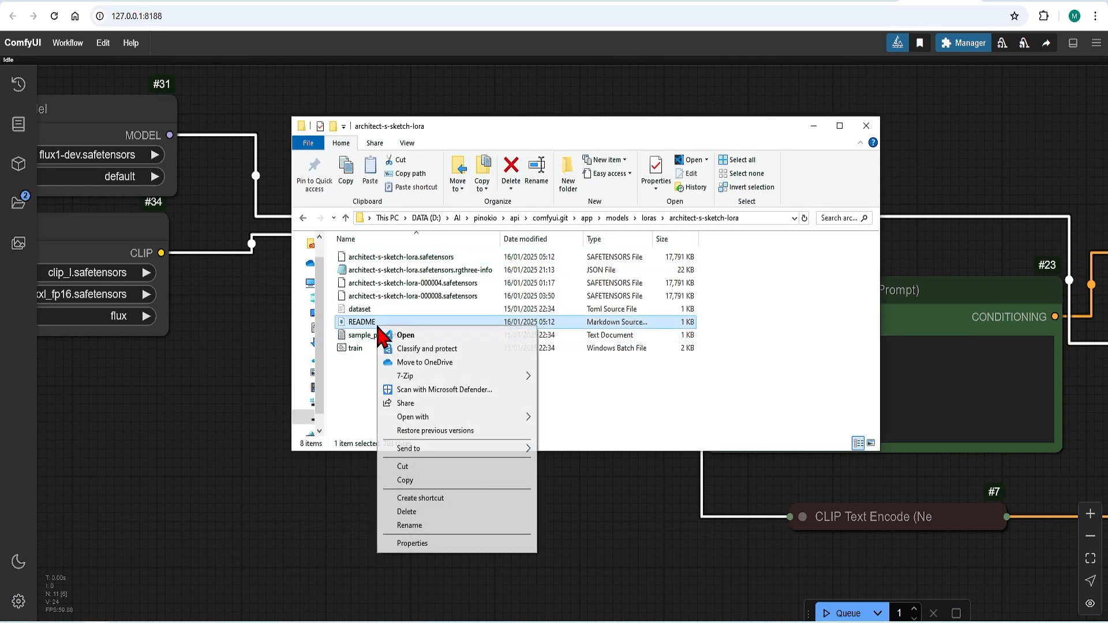
click(548, 416)
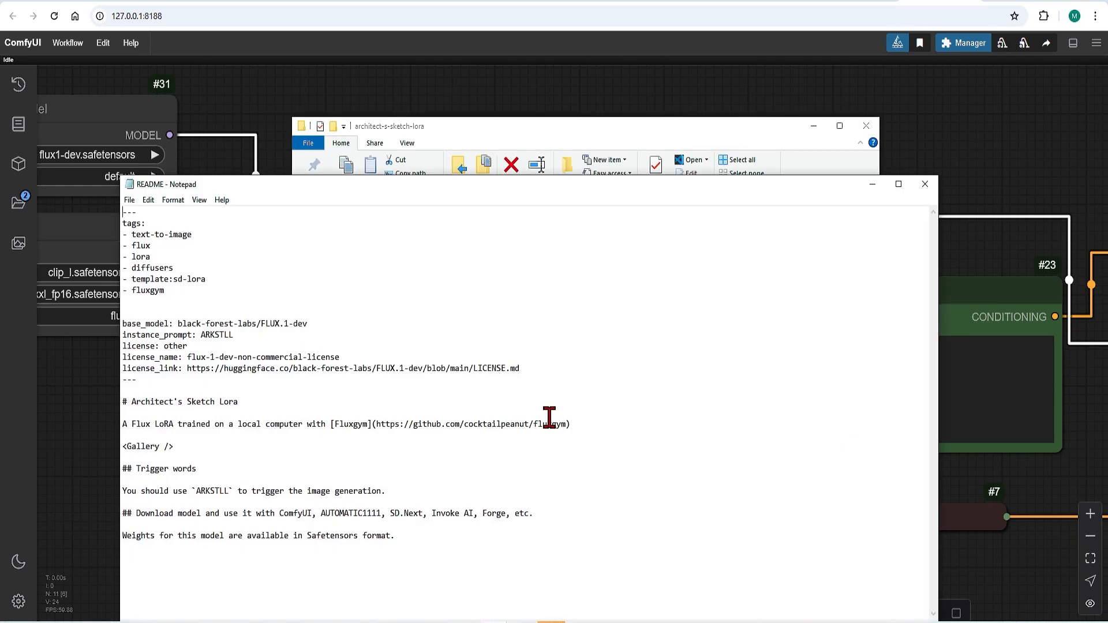
double_click(218, 335)
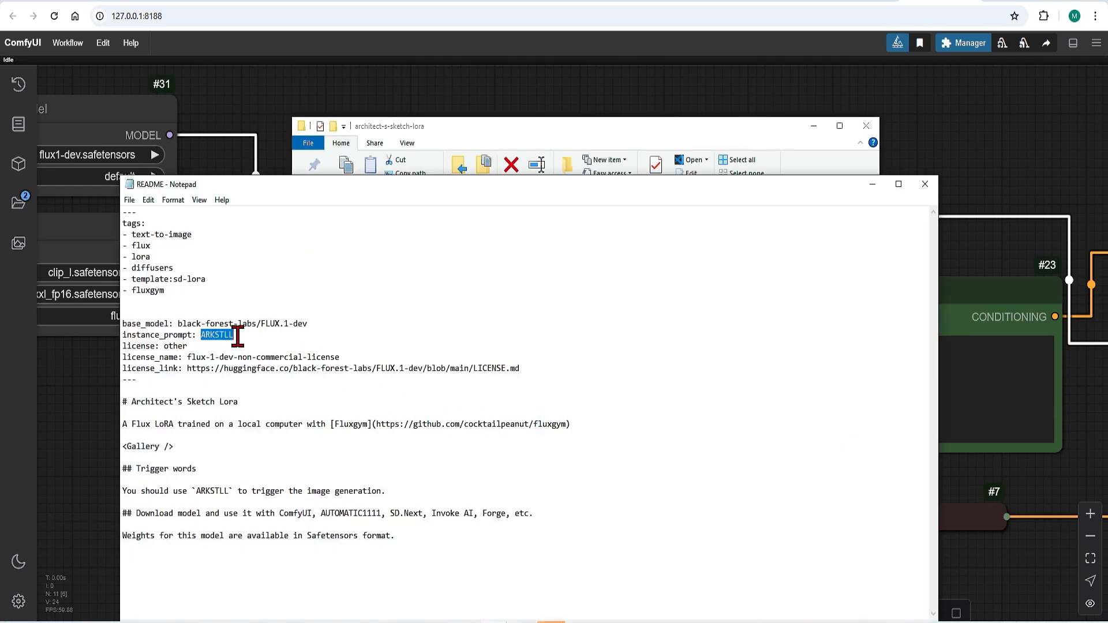
click(218, 492)
click(871, 185)
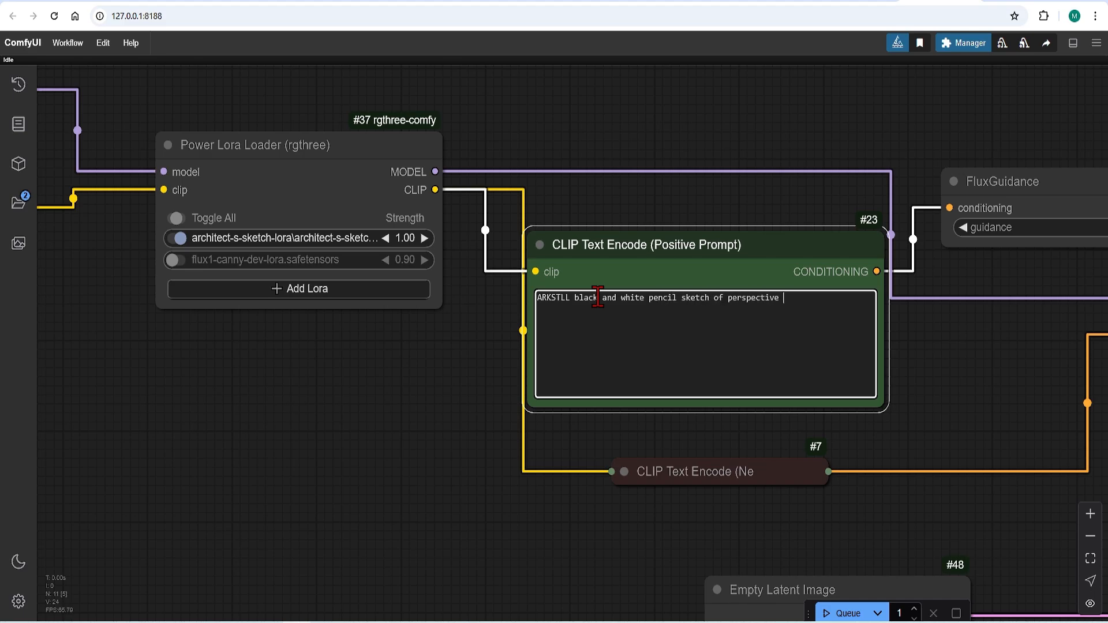
Enter the positive prompt "ARKSTLL black and white pencil sketch of perspective of modern art musuem with large glass windows and plaza infront with trees".
text(suem with large glass windows and plaza infront with trees)
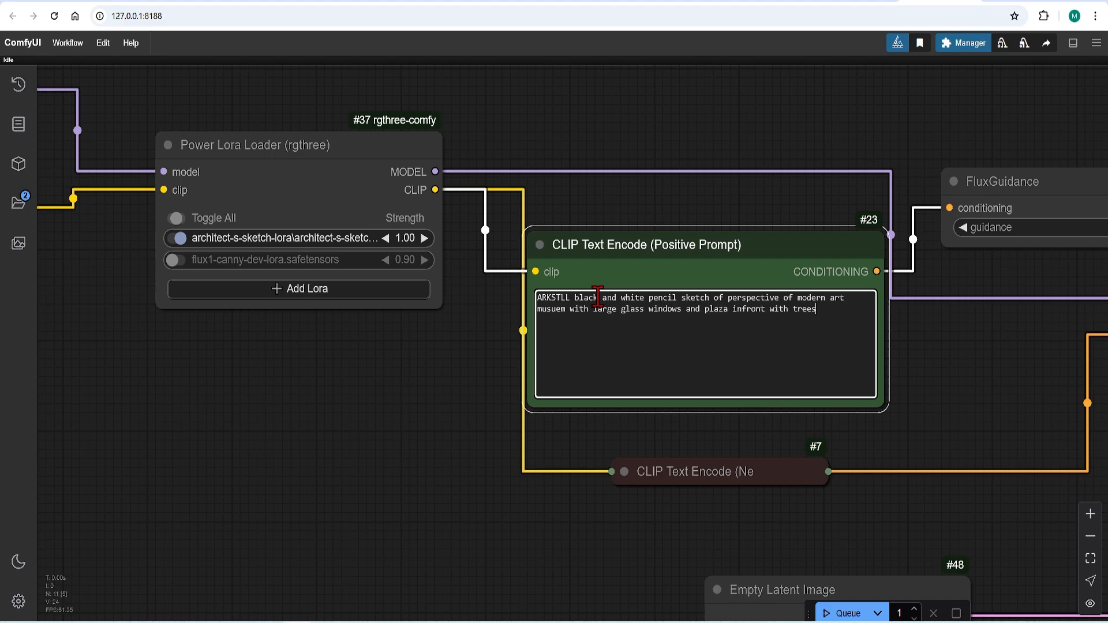
click(383, 346)
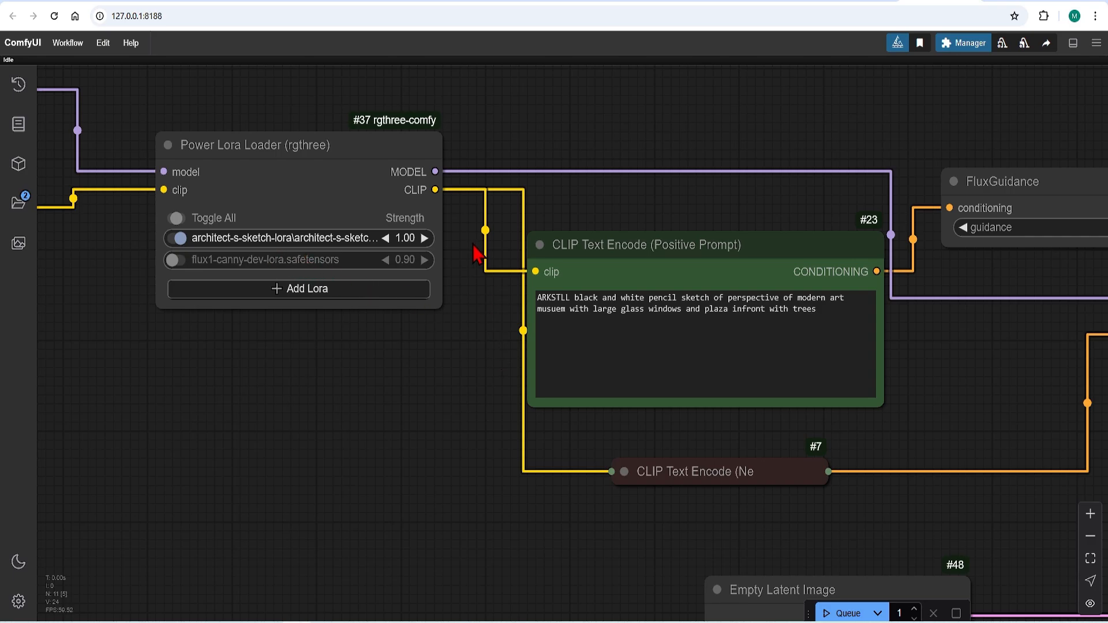
Queue the workflow to generate an image with the trained LoRA.
scroll(477, 254, down, 5)
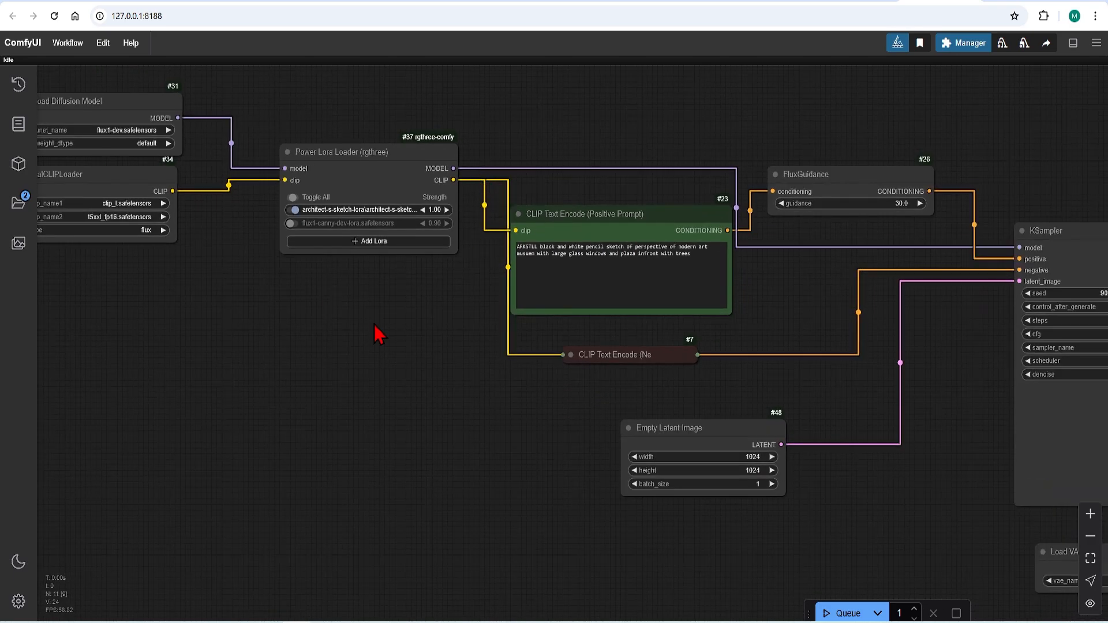
scroll(370, 309, down, 8)
scroll(893, 492, up, 3)
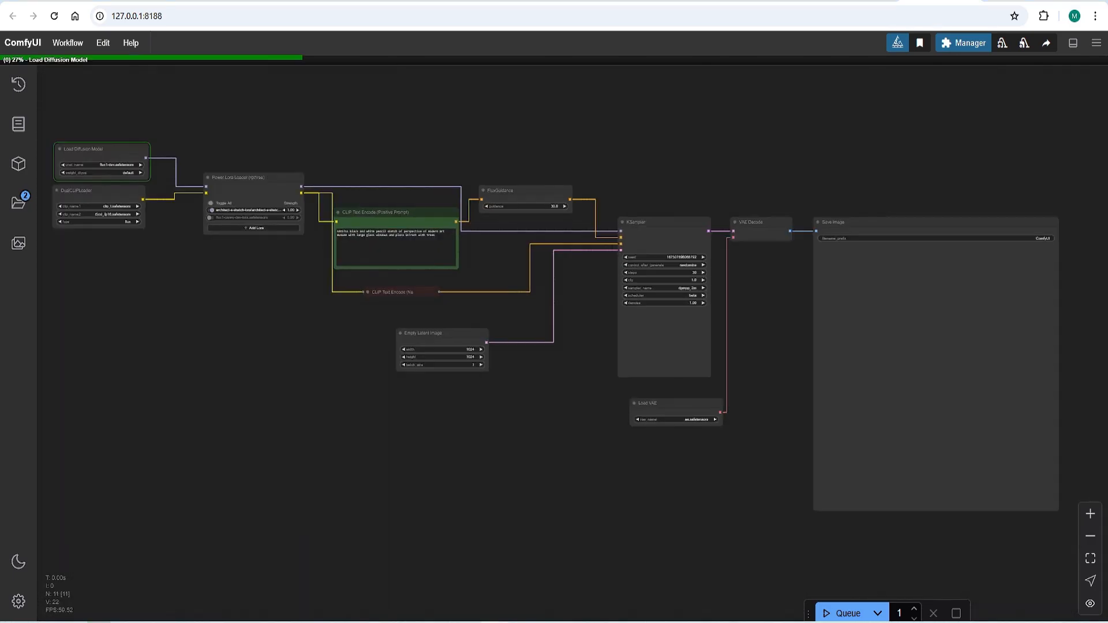
click(833, 615)
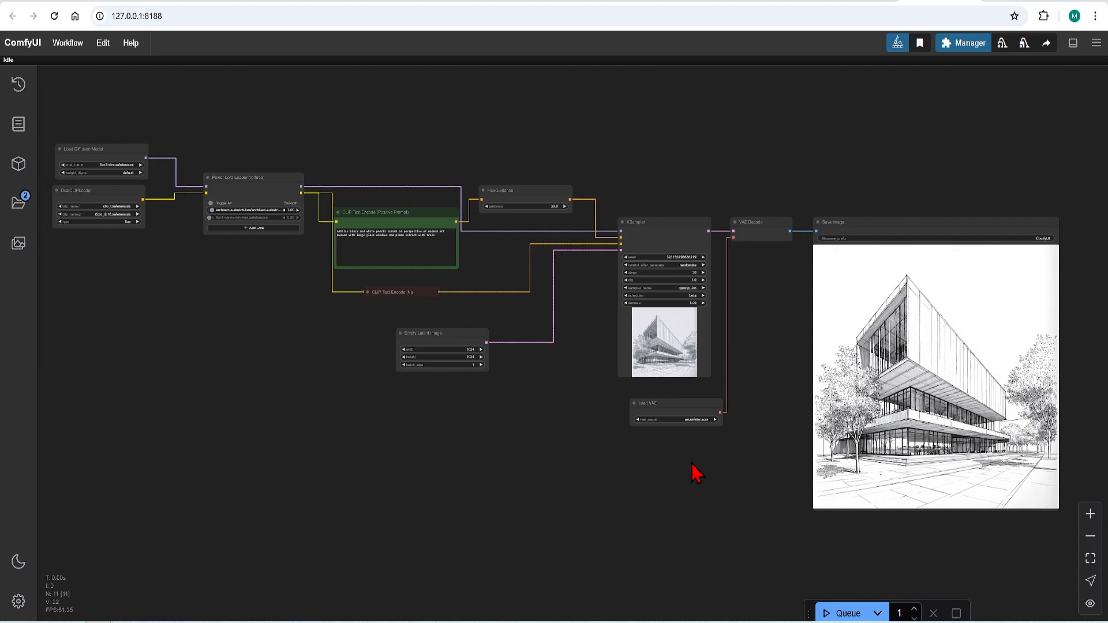
Place a narrowed File Explorer window showing the Arch Pencil Sketch 512 folder beside the generated image to compare their styles.
scroll(952, 401, down, 2)
scroll(1014, 415, up, 7)
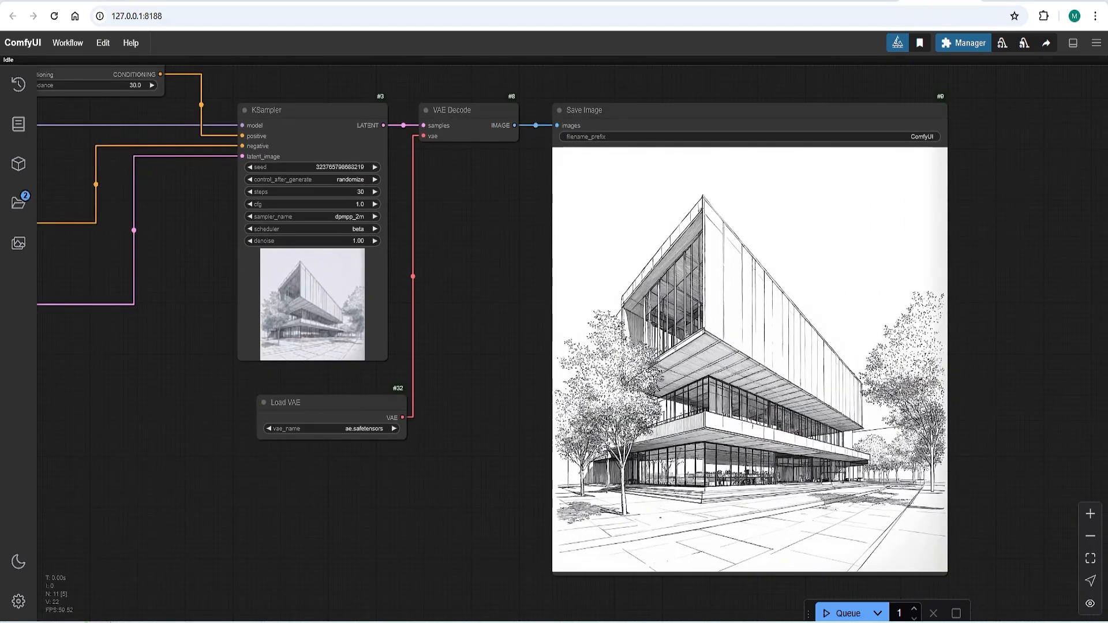
drag(0, 288, 454, 104)
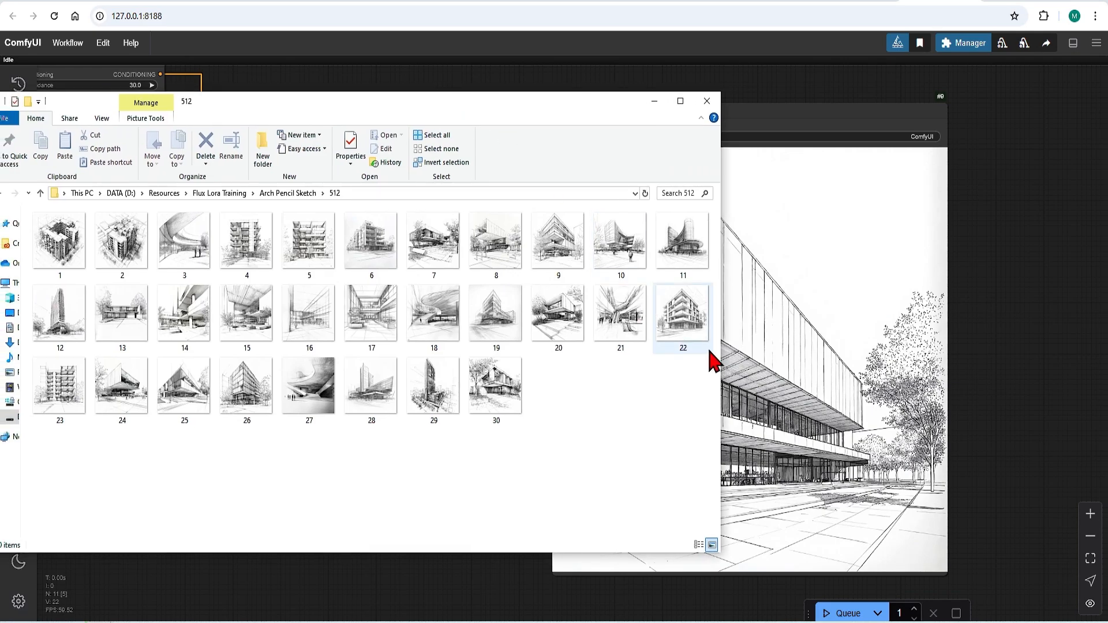
drag(720, 355, 471, 357)
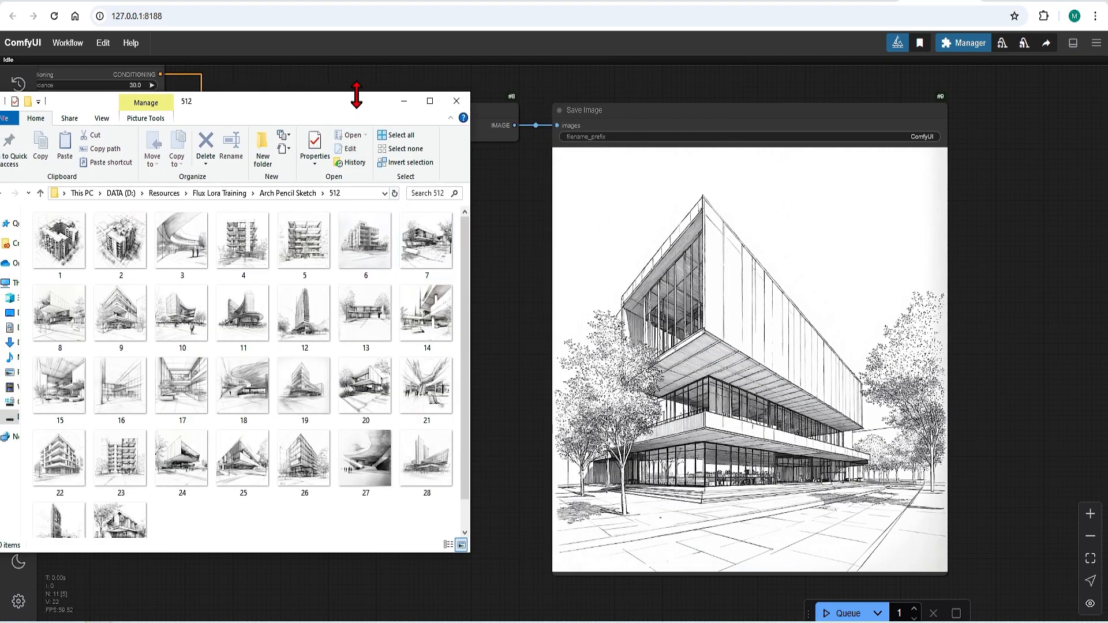
drag(354, 109, 382, 105)
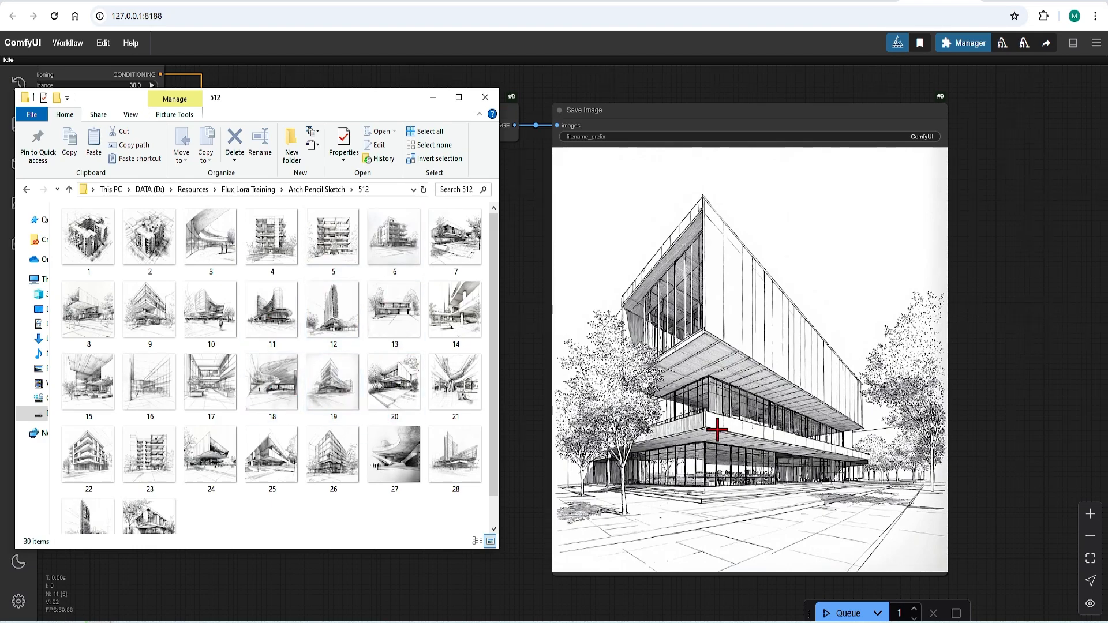
Compare the generated museum sketch's details with the pencil sketch training images, and minimize the training folder window.
scroll(847, 416, up, 3)
scroll(695, 511, up, 3)
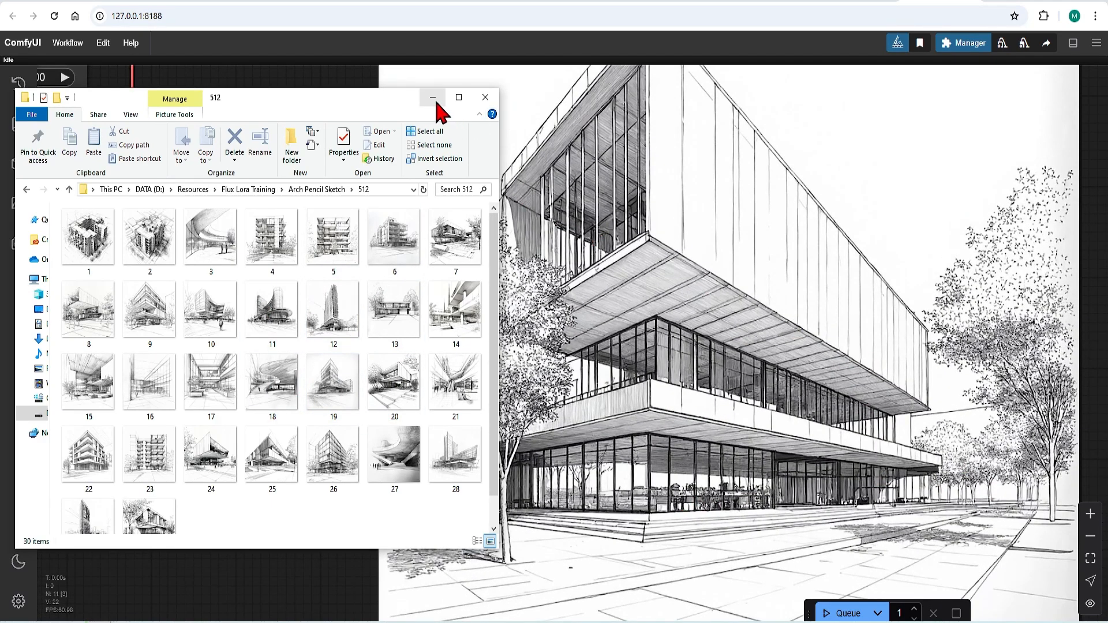
scroll(895, 318, down, 2)
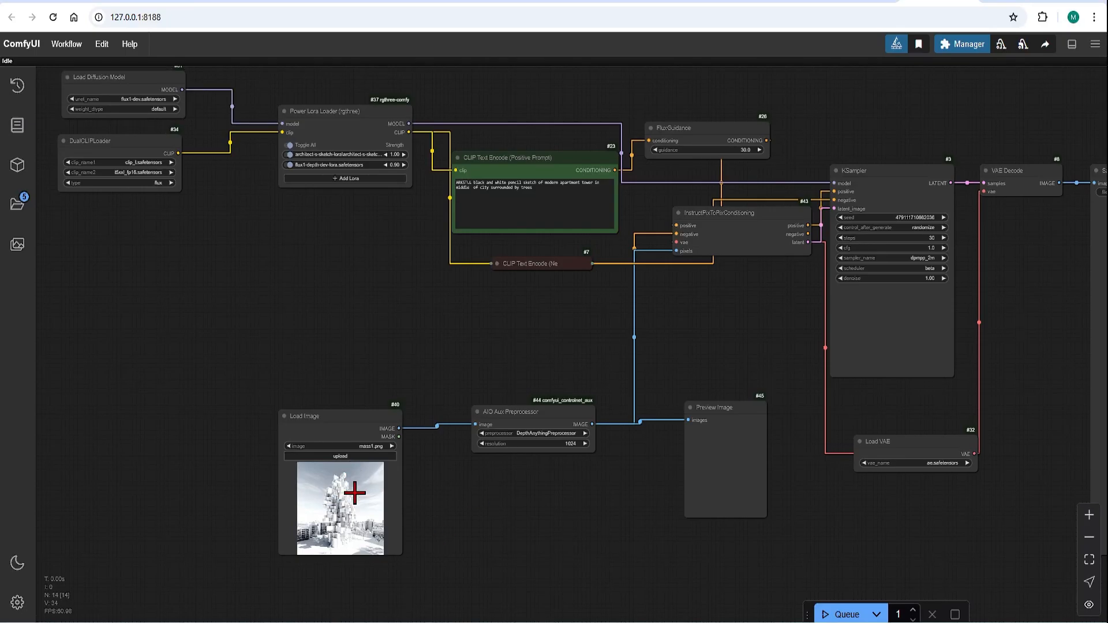
Examine the depth-guided workflow and the apartment tower sketch generated from the massing image.
scroll(577, 557, down, 3)
drag(774, 486, 661, 442)
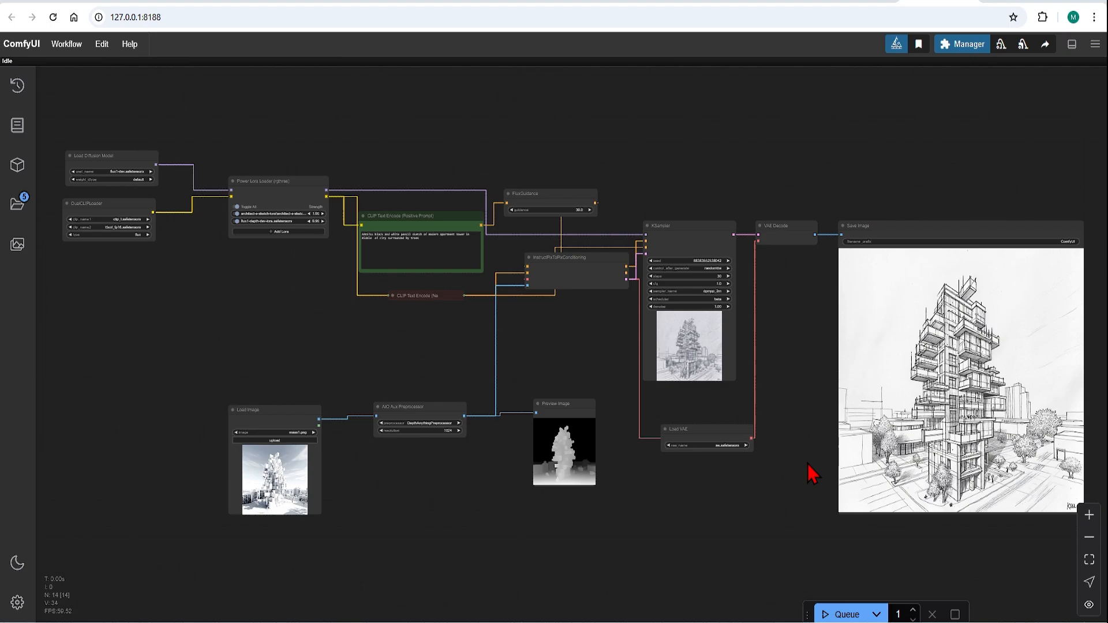
drag(911, 521, 756, 527)
scroll(786, 499, up, 4)
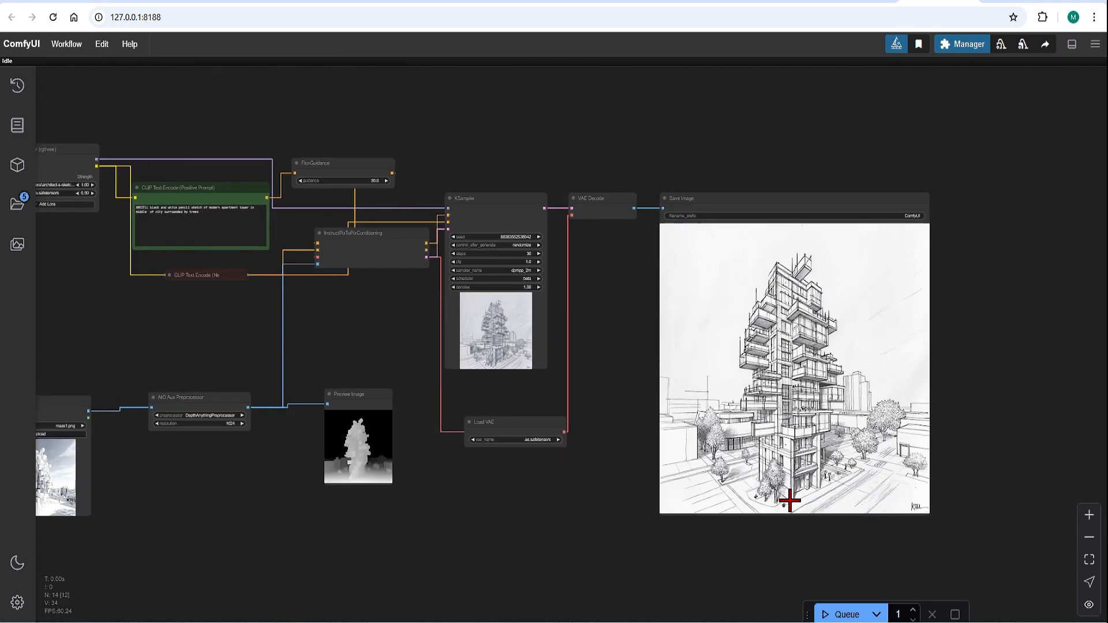
drag(525, 418, 490, 442)
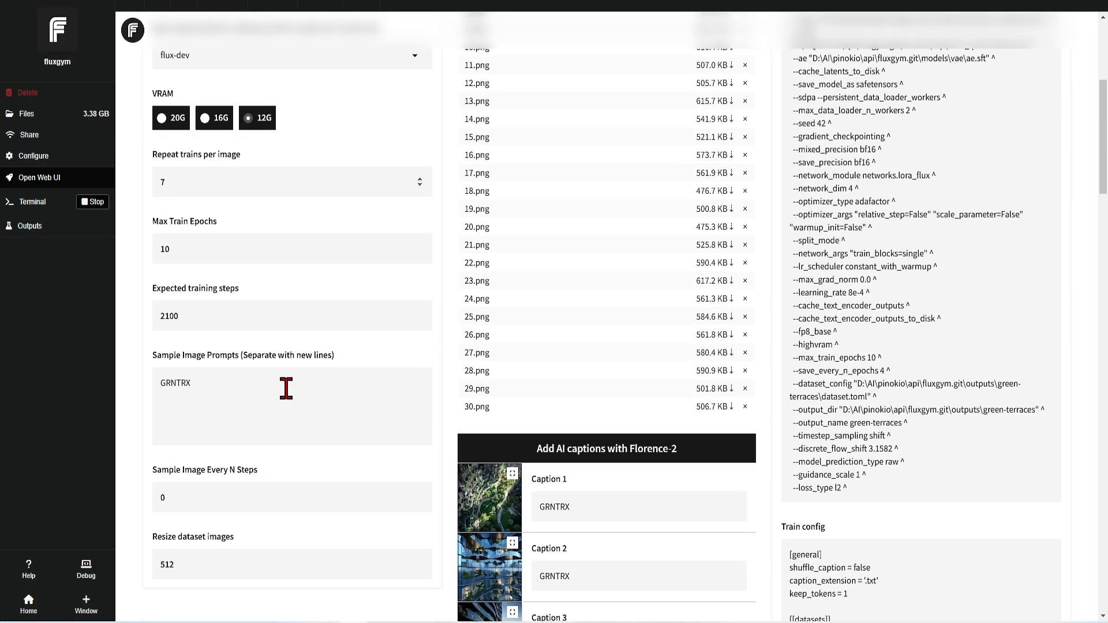
Add AI captions with Florence-2 to the 30 green-terraces training images.
click(733, 447)
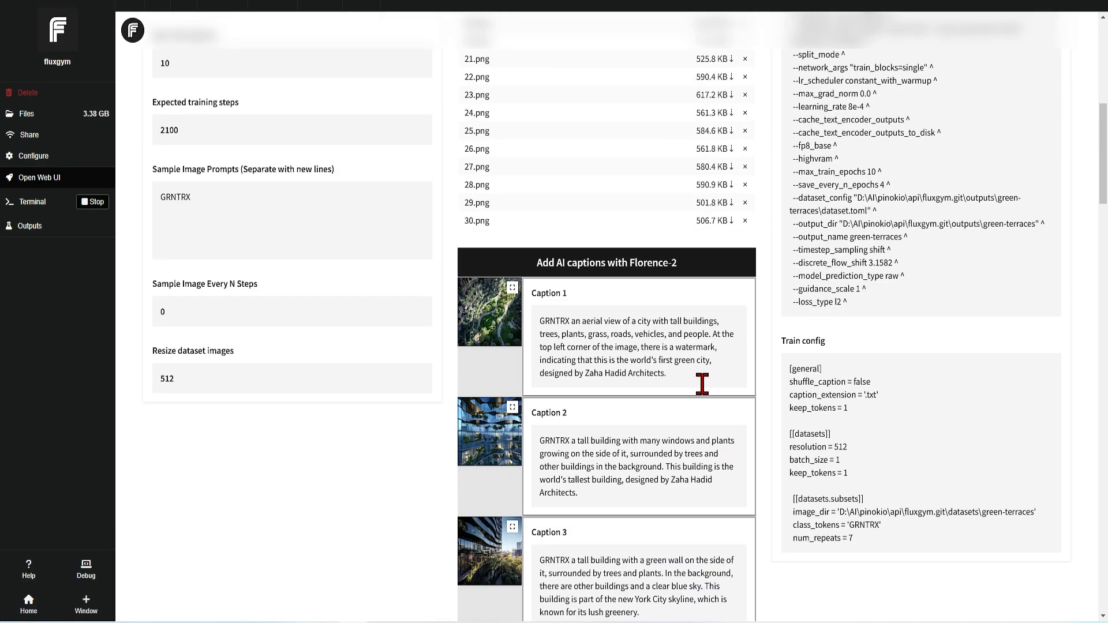
scroll(769, 384, down, 15)
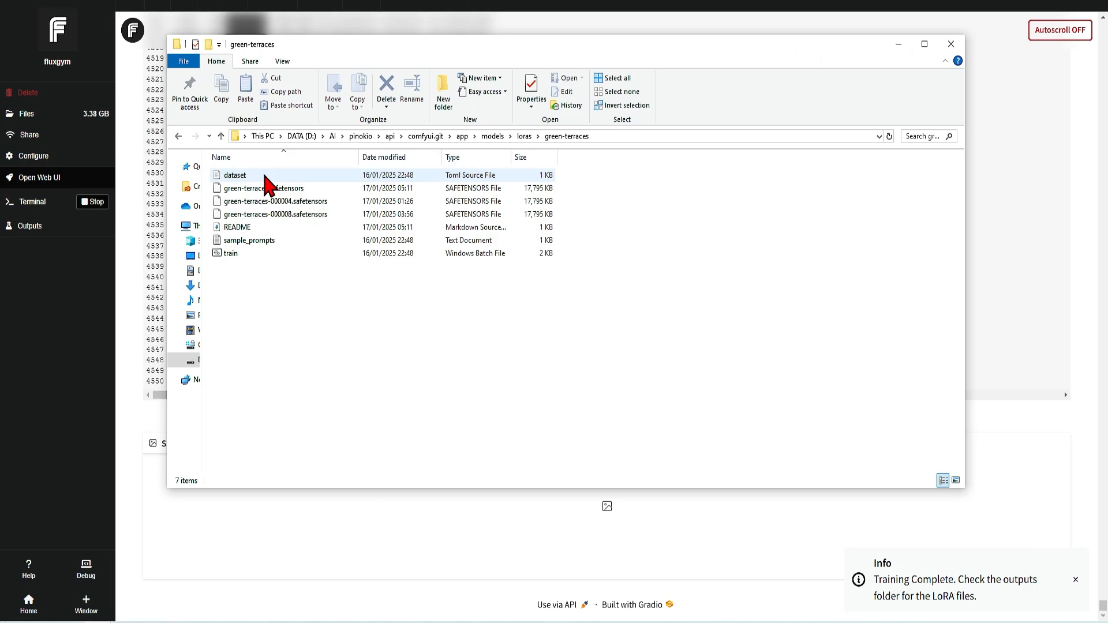
Open the README file from the green-terraces folder in Notepad, check the LoRA's trigger word, and close it.
double_click(260, 227)
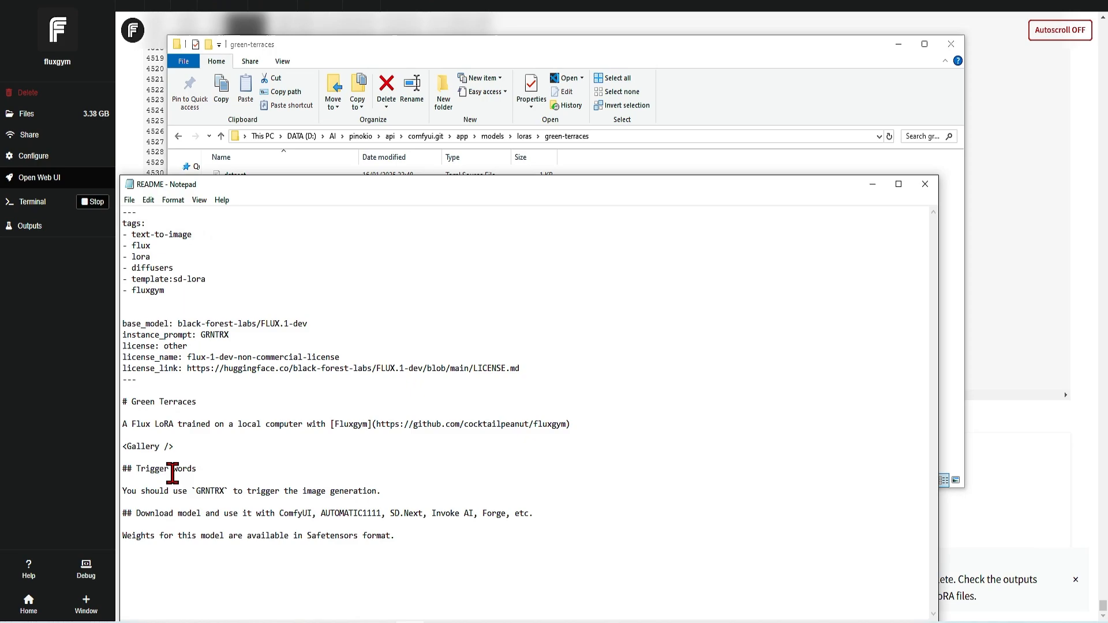
double_click(211, 491)
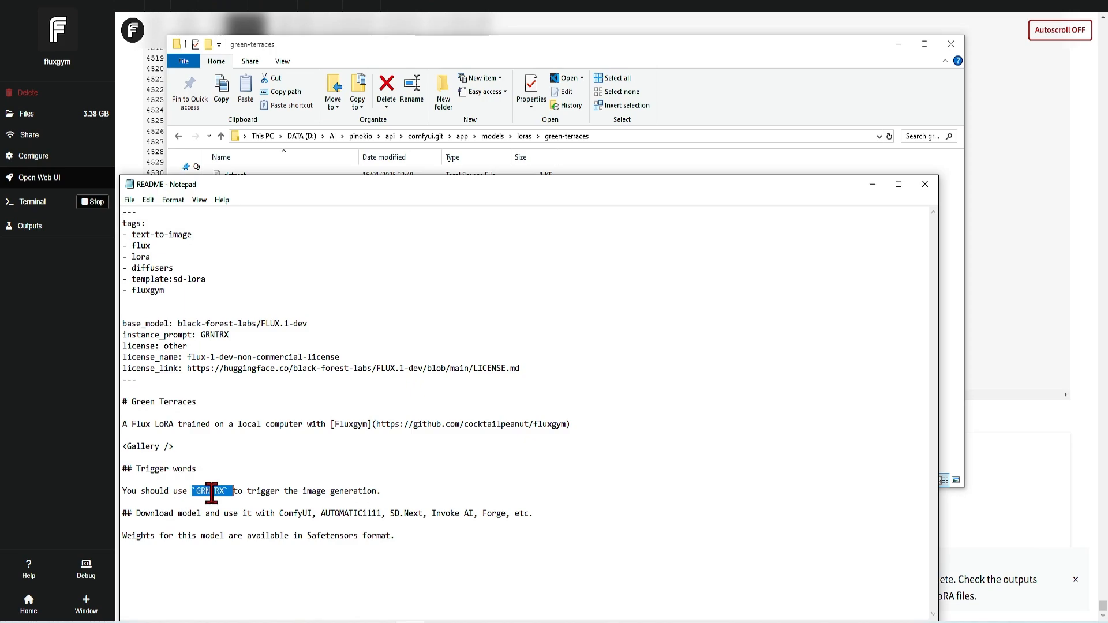
click(558, 386)
click(925, 185)
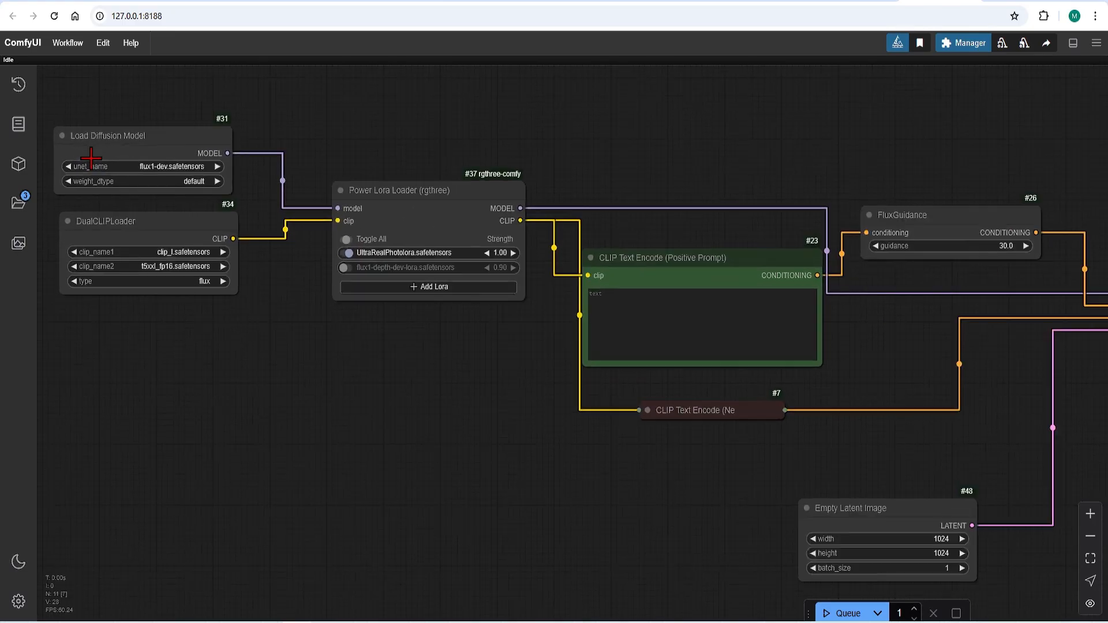
Choose green-terraces.safetensors from the green-terraces folder as the active LoRA in the Power Lora Loader node in ComfyUI.
scroll(287, 236, up, 3)
click(502, 287)
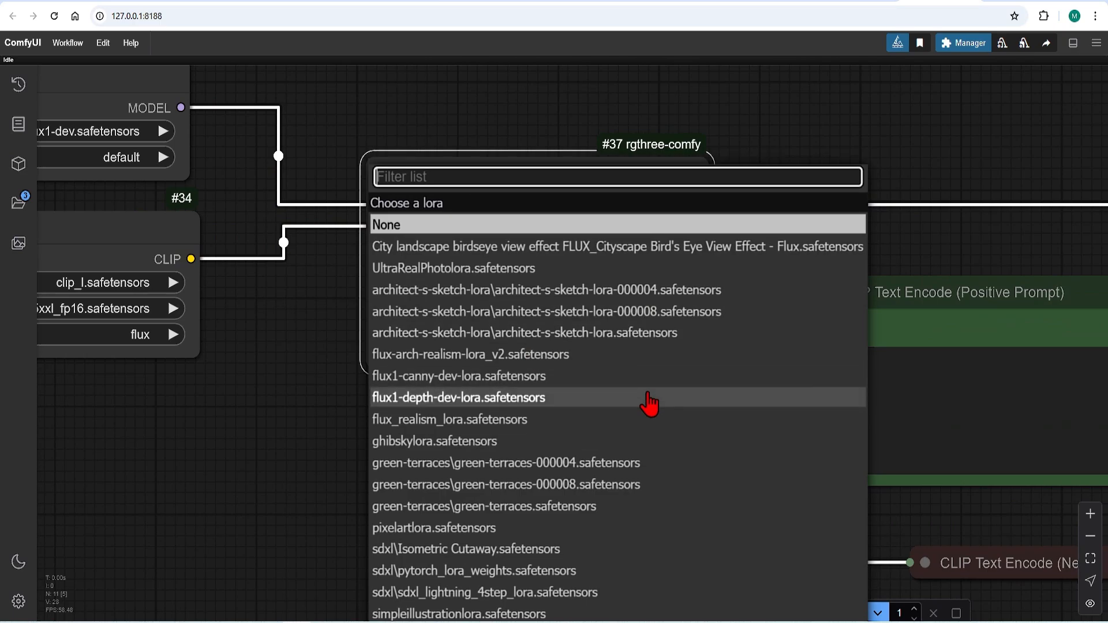
text(g)
click(537, 359)
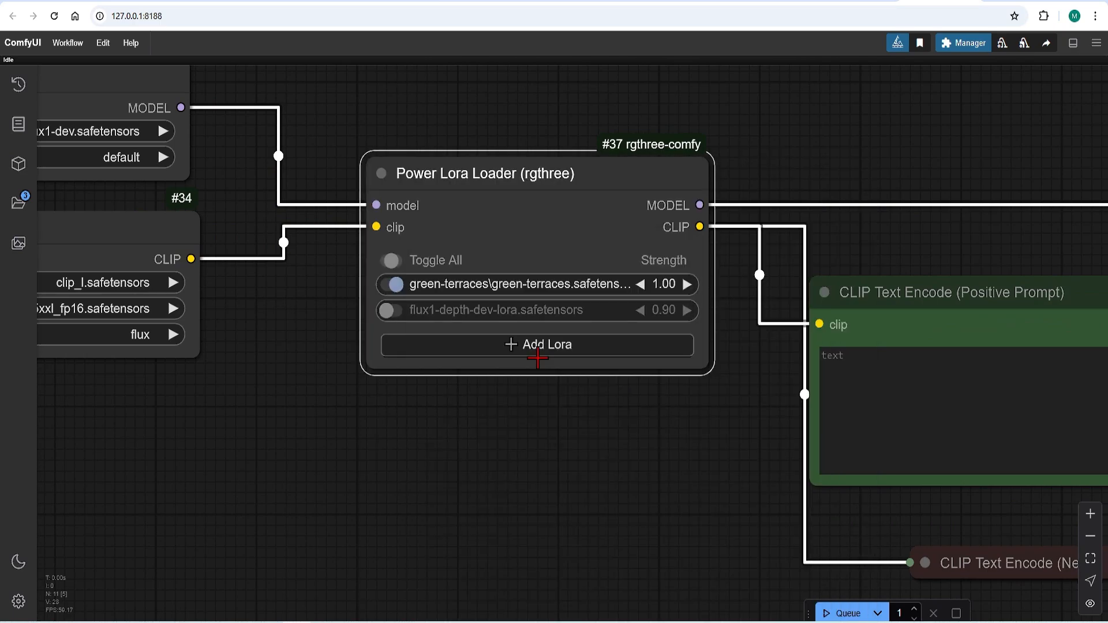
Enter the positive prompt "GRNTRX aerial photo of modern residential masterplan spread across a natural valley with vegetation on balconies surrounded by trees".
scroll(383, 282, down, 4)
scroll(1038, 352, up, 4)
click(744, 358)
text(G)
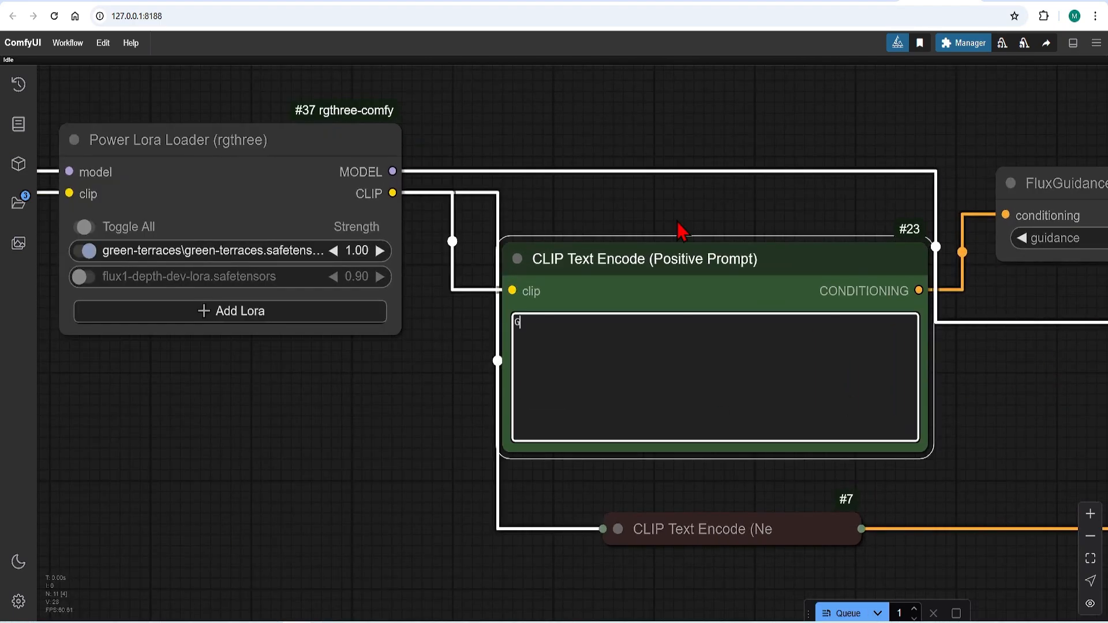
text(RNTRX aerial photo of)
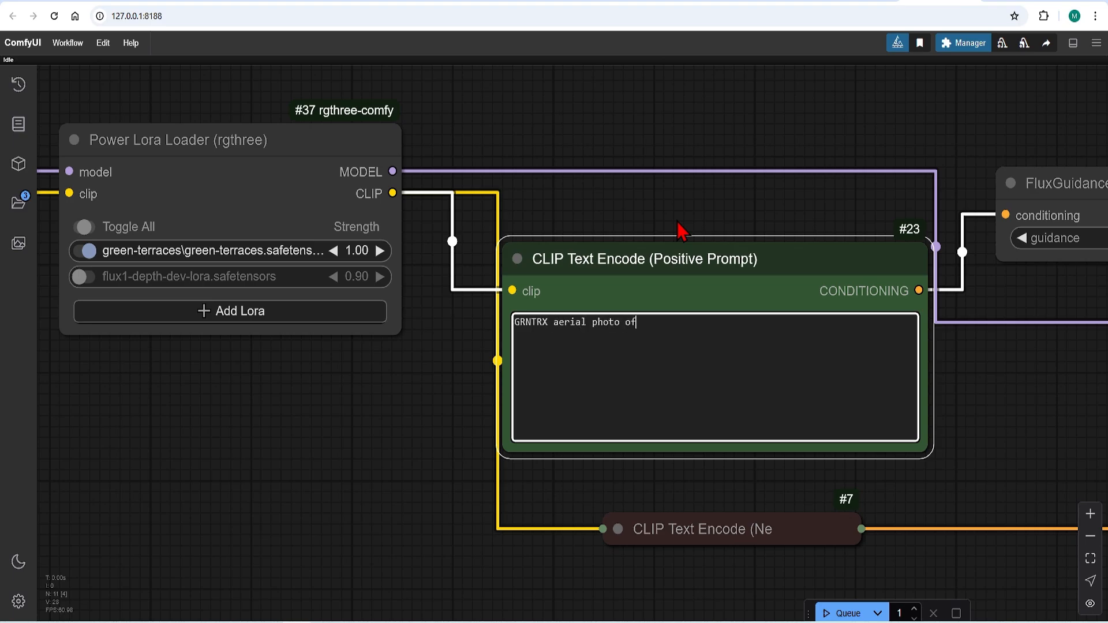
text( modern residential masterplan sp)
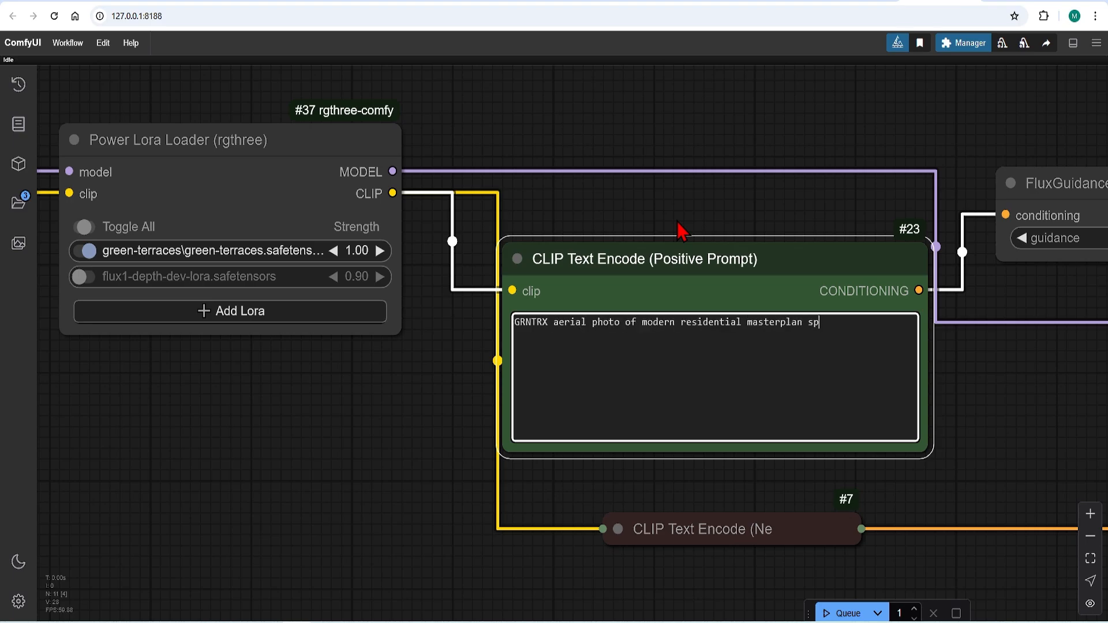
text(read across a natural valley with green)
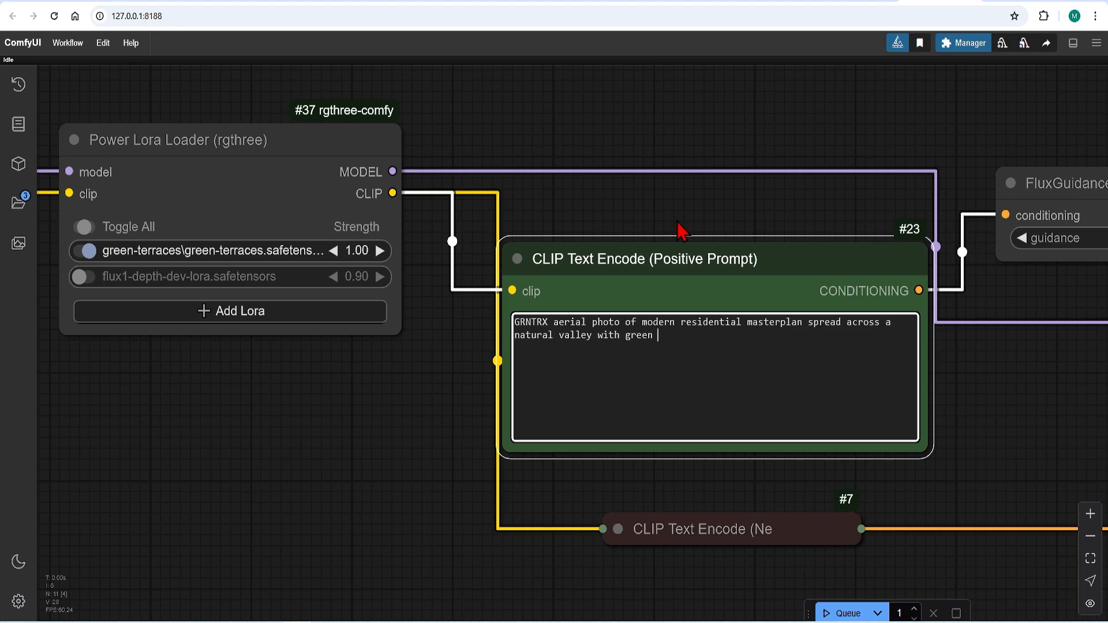
text( vegetation on balconies surrounded by trees)
Queue the workflow to generate an image with the green-terraces LoRA and inspect the saved image.
scroll(545, 381, down, 10)
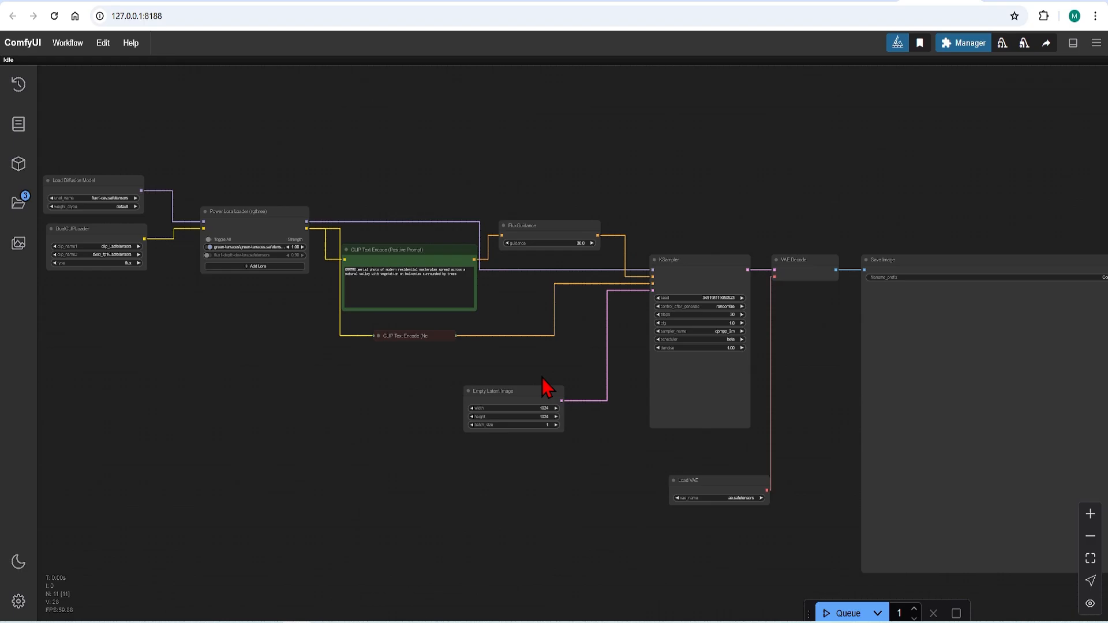
click(840, 613)
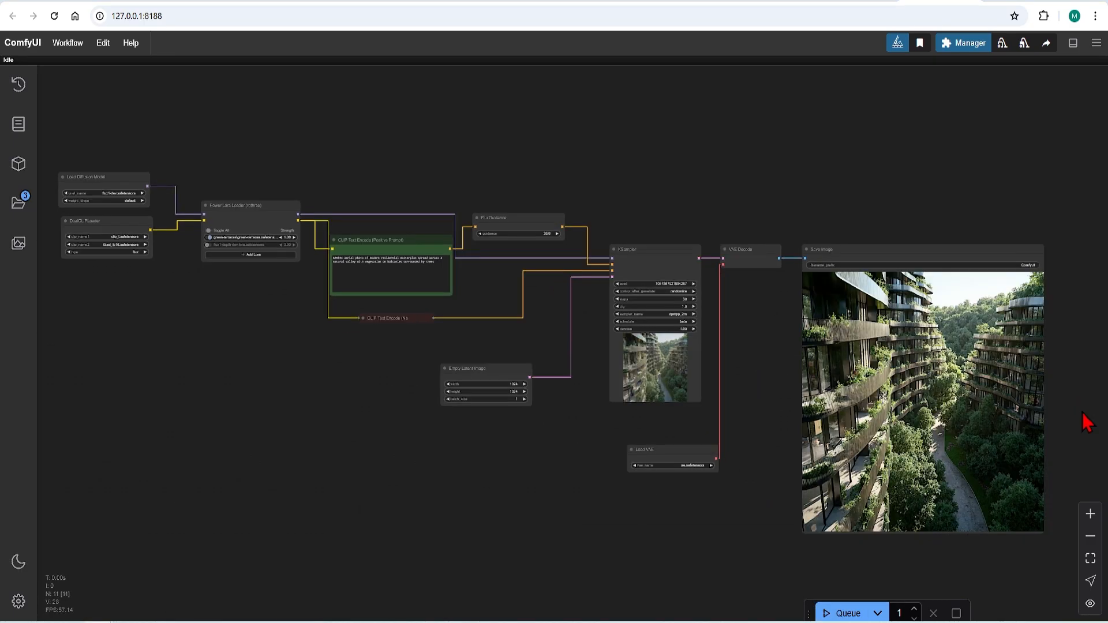
scroll(1090, 424, up, 3)
scroll(1096, 438, up, 3)
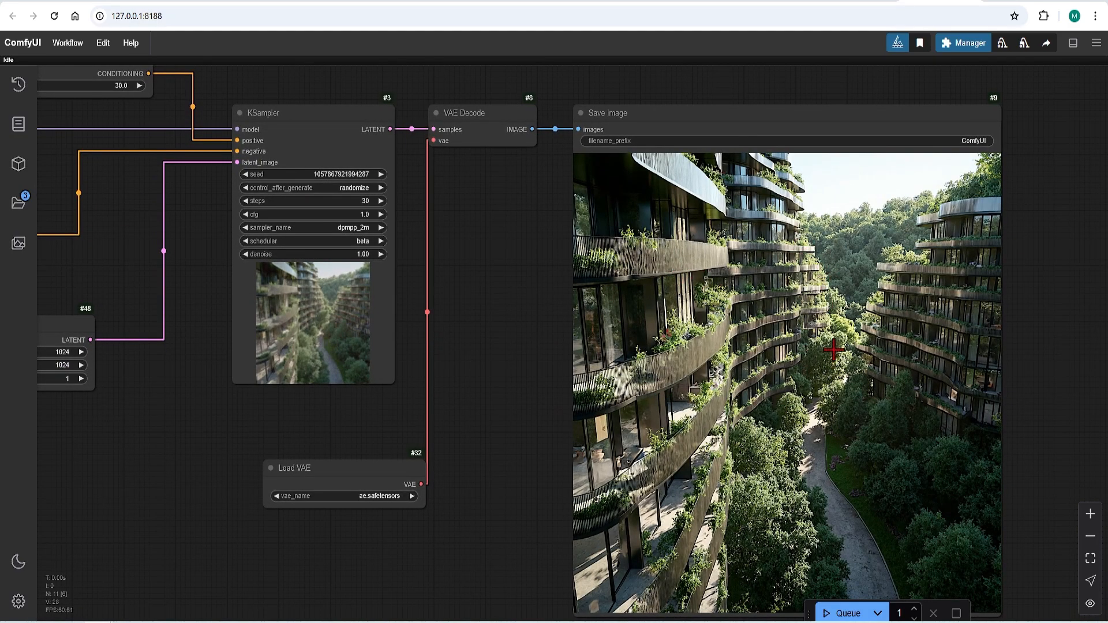
Compare the generated valley image with the training images in the Green Terraces 512 folder placed beside it, and minimize the folder window.
scroll(741, 290, down, 2)
click(442, 622)
drag(313, 191, 326, 72)
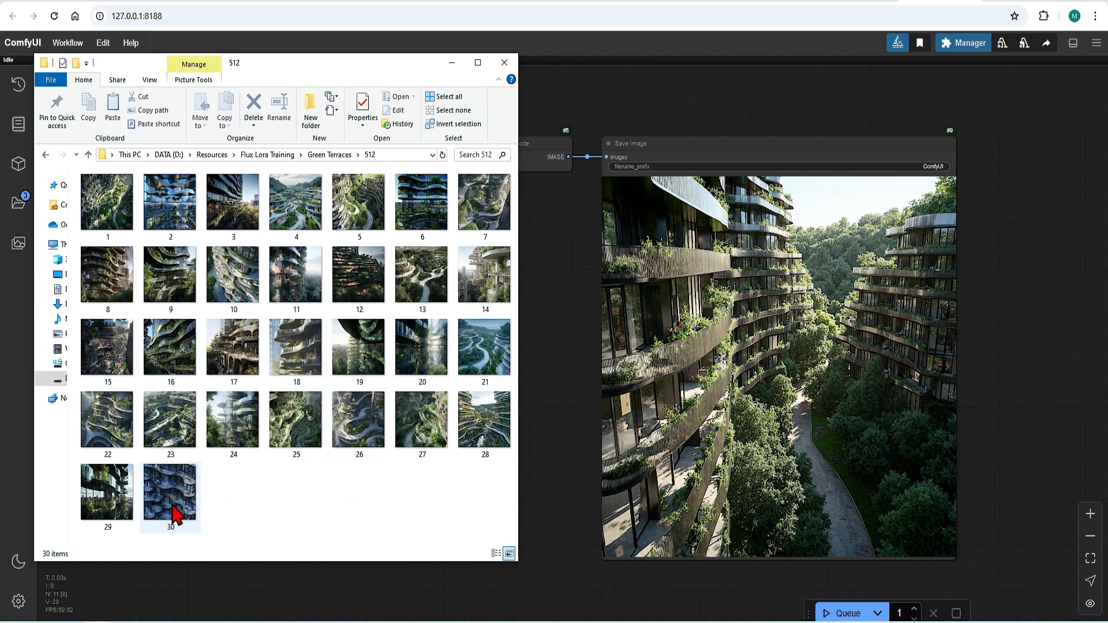
mouse_move(179, 509)
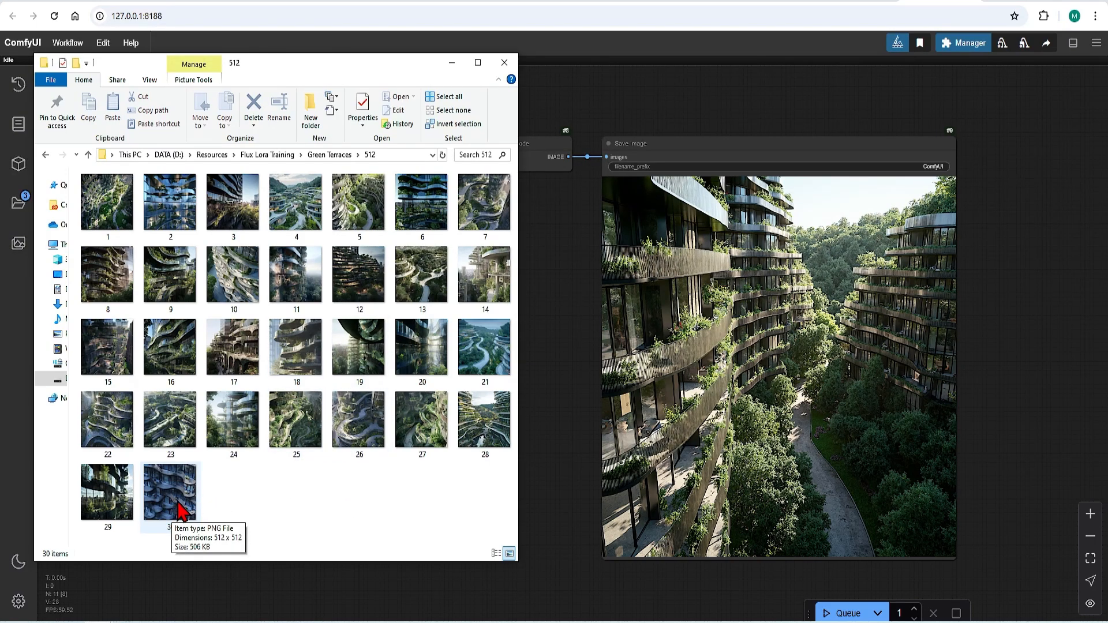
click(507, 210)
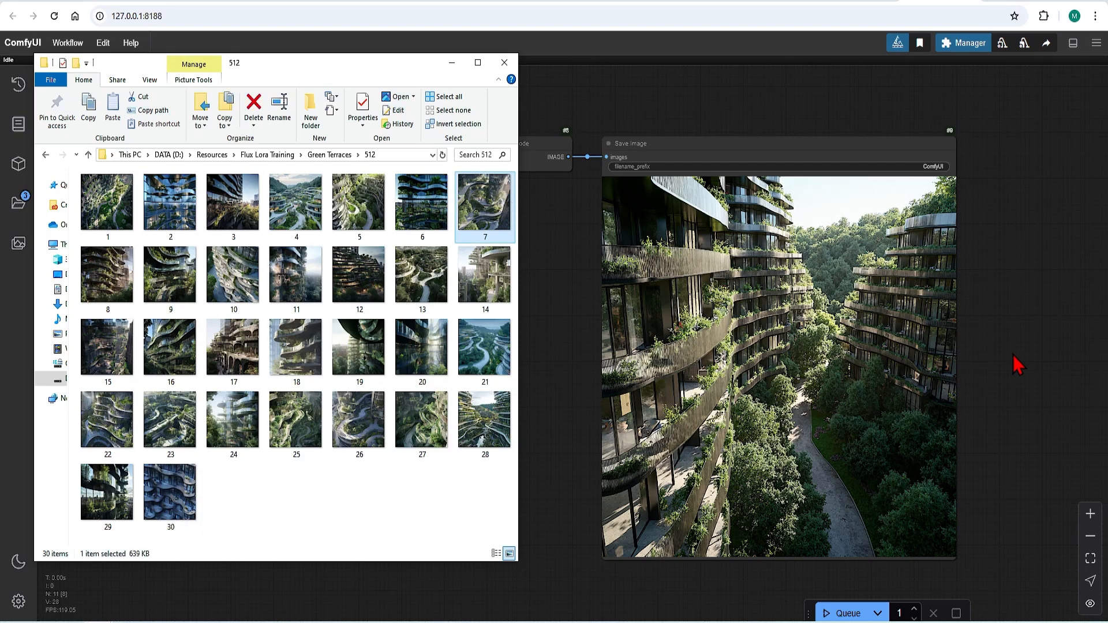
click(452, 63)
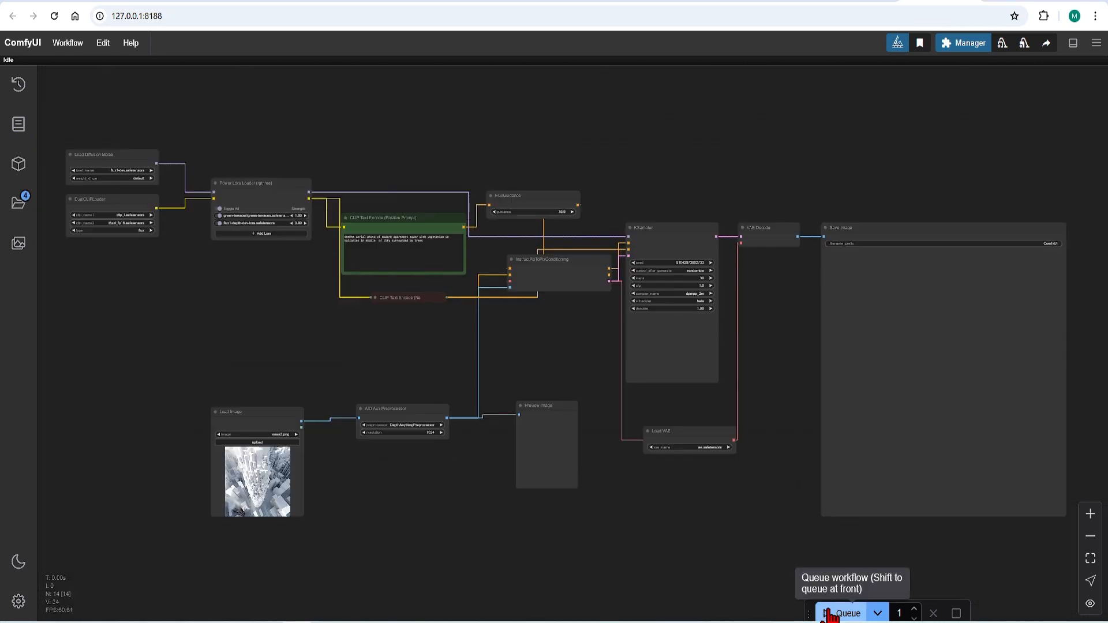
Queue the depth-guided workflow with the green-terraces LoRA and inspect the generated apartment tower image.
click(842, 613)
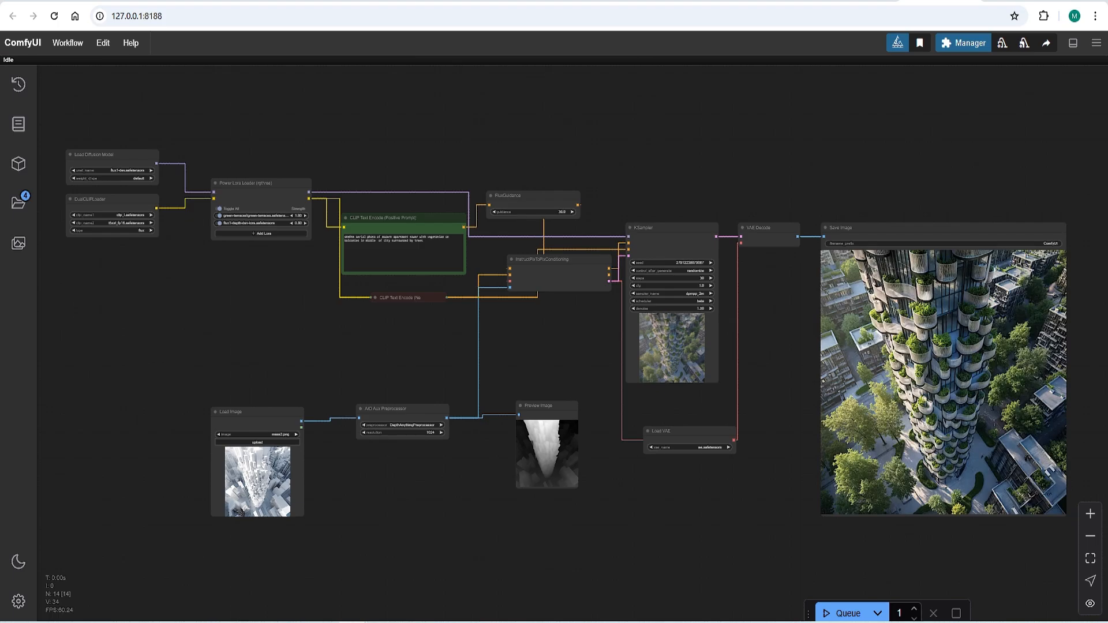
scroll(1058, 400, up, 6)
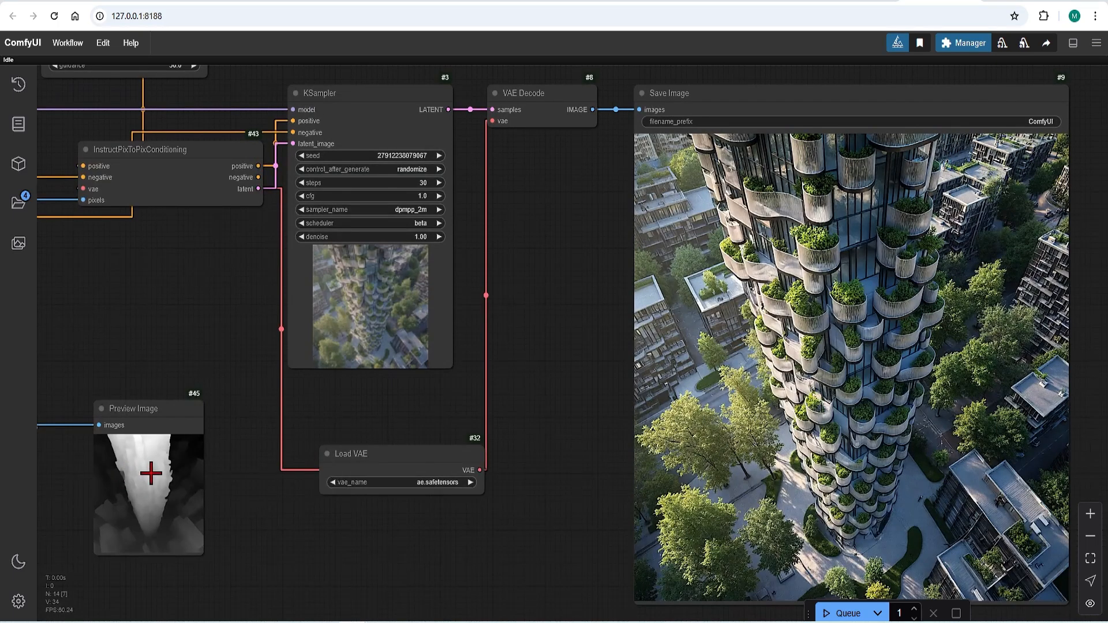